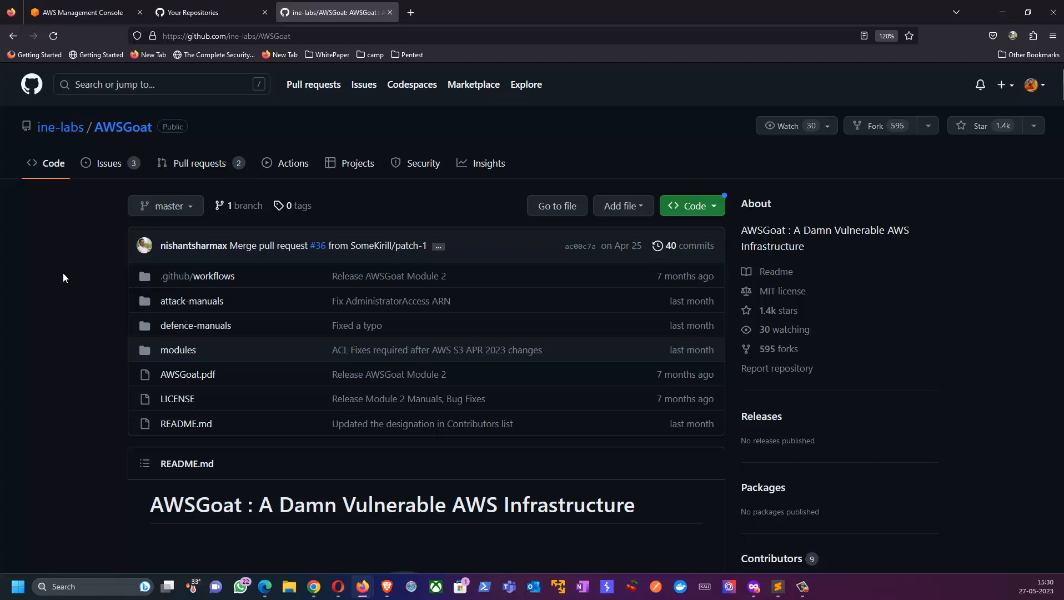
# Step: Examine the AWSGoat repository's file list, README title and logo
pyautogui.scroll(-2, 62, 272)
pyautogui.scroll(2, 62, 271)
pyautogui.scroll(-3, 110, 250)
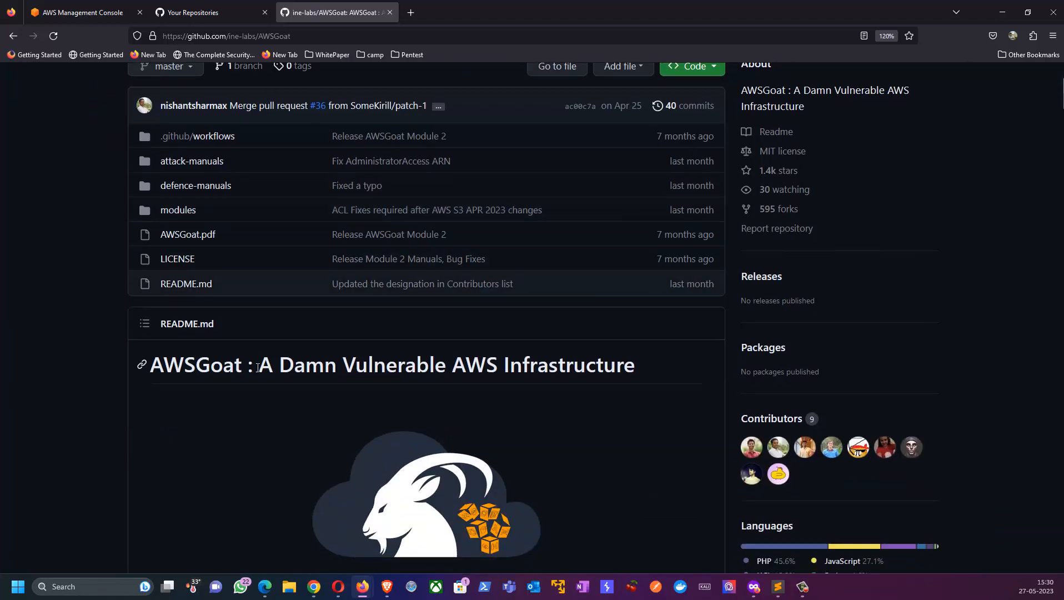
pyautogui.moveTo(257, 368); pyautogui.dragTo(634, 363)
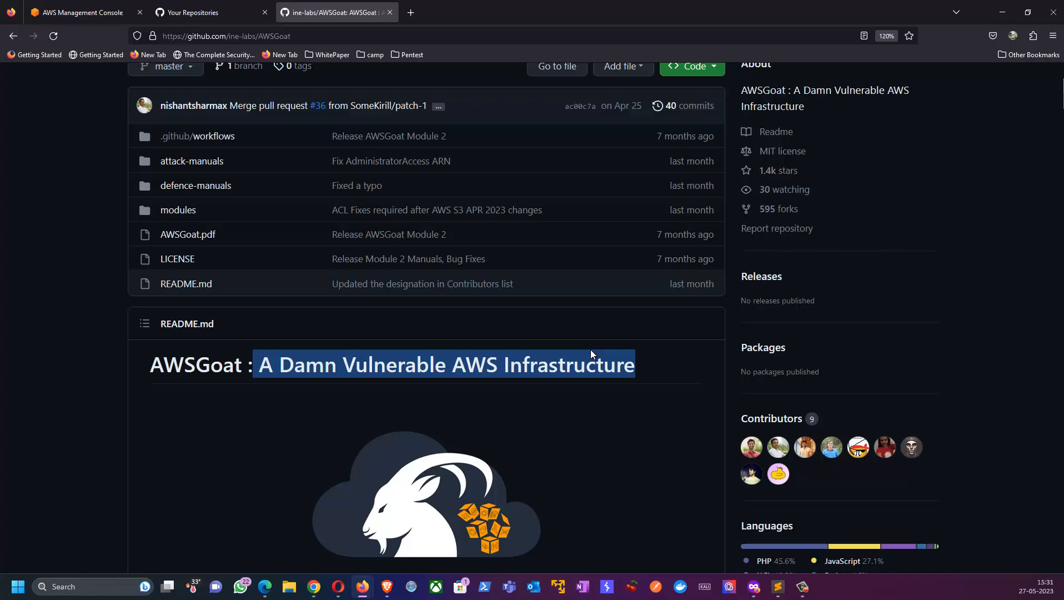
pyautogui.scroll(3, 167, 351)
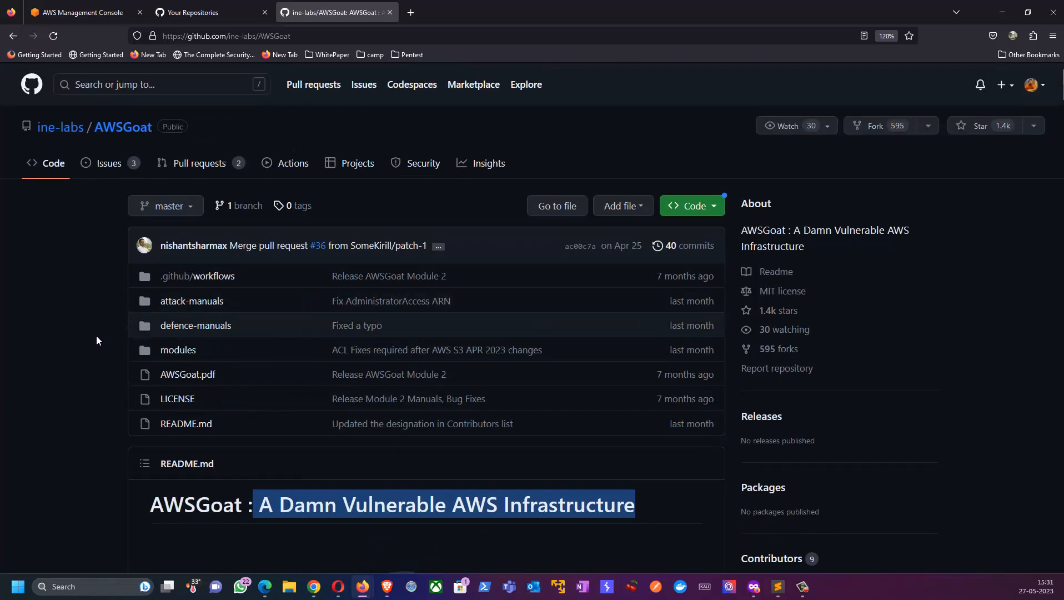
pyautogui.click(62, 361)
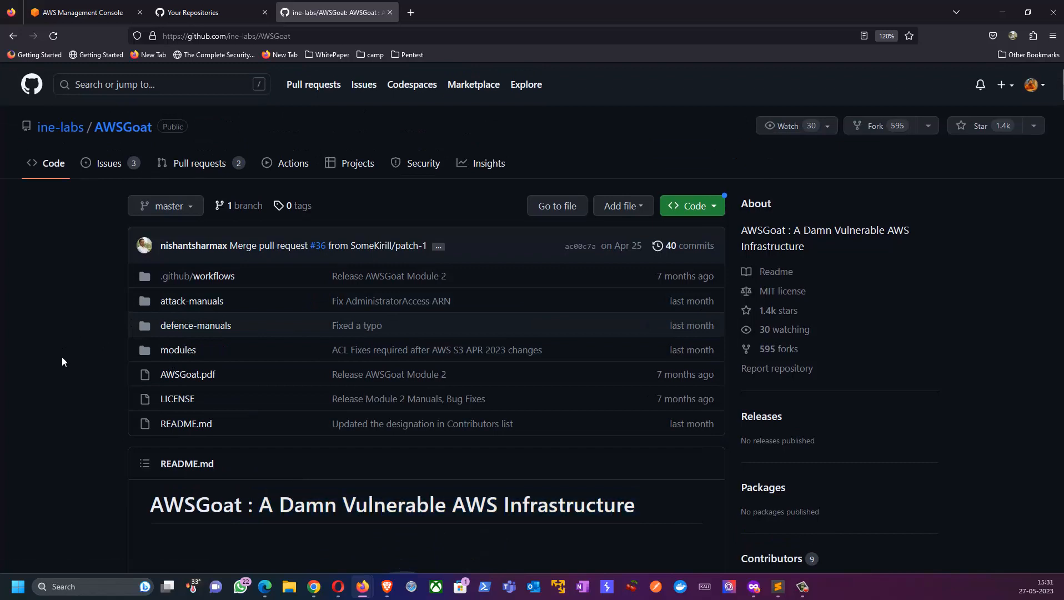
pyautogui.scroll(-3, 62, 361)
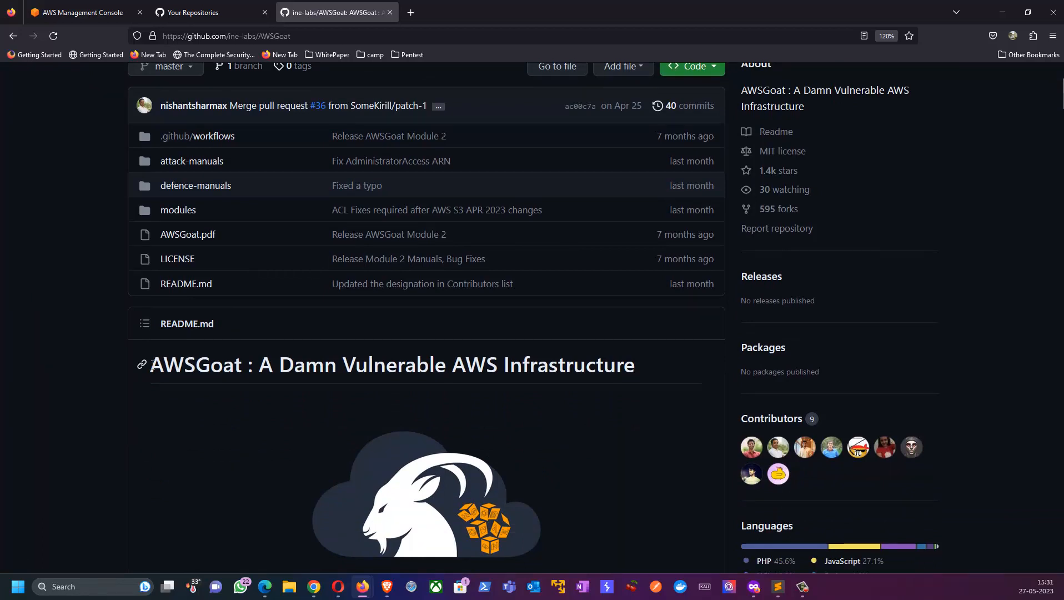
pyautogui.scroll(-3, 158, 378)
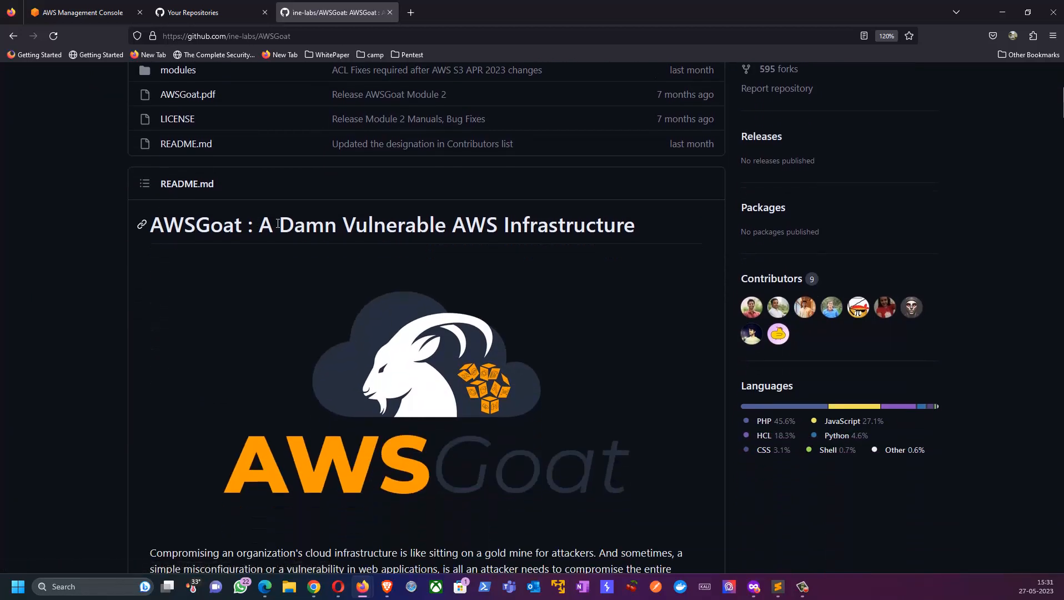
pyautogui.moveTo(278, 223); pyautogui.dragTo(624, 224)
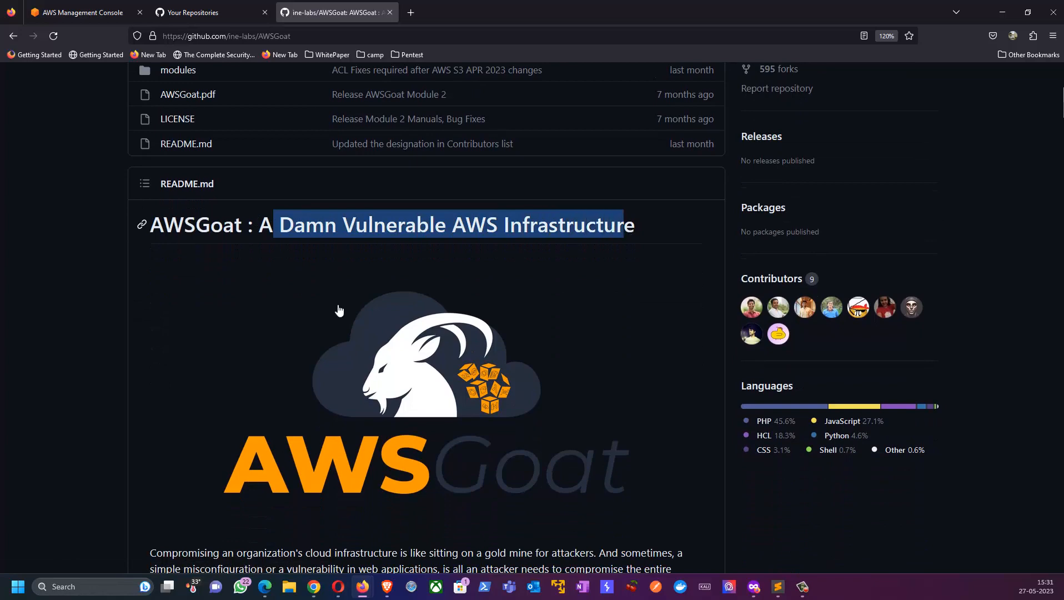
pyautogui.click(214, 287)
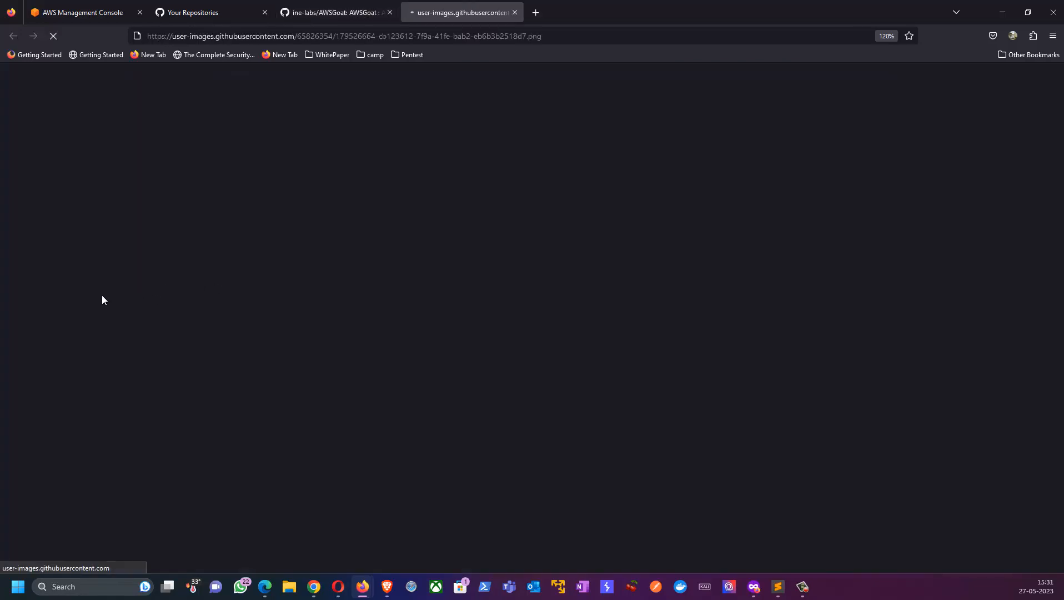
pyautogui.click(333, 12)
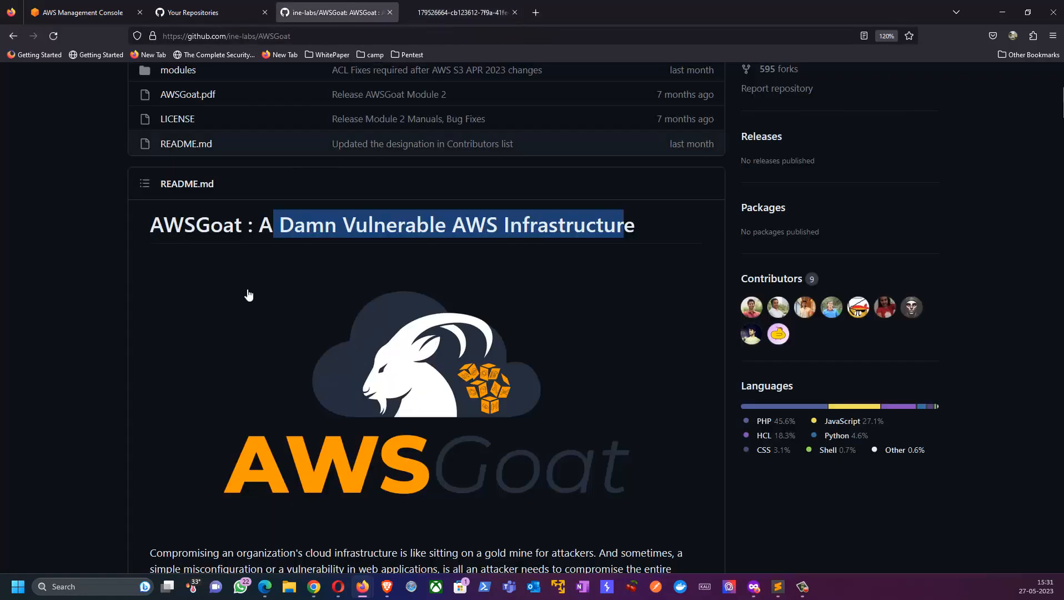
pyautogui.click(289, 221)
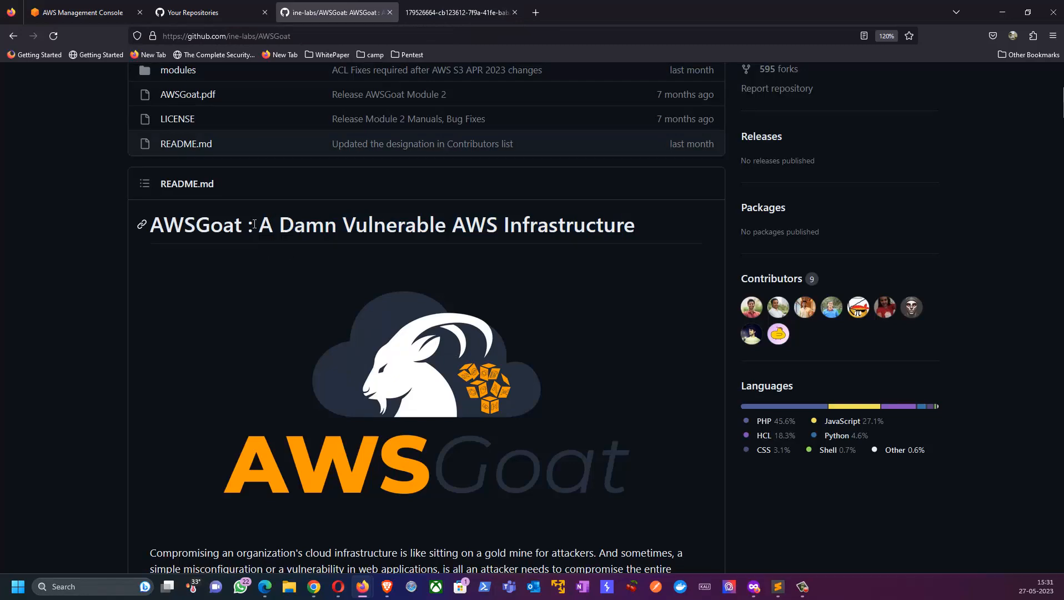
# Step: Read the README's introduction and its list of skills that AWSGoat lets users learn and practice
pyautogui.scroll(-4, 254, 224)
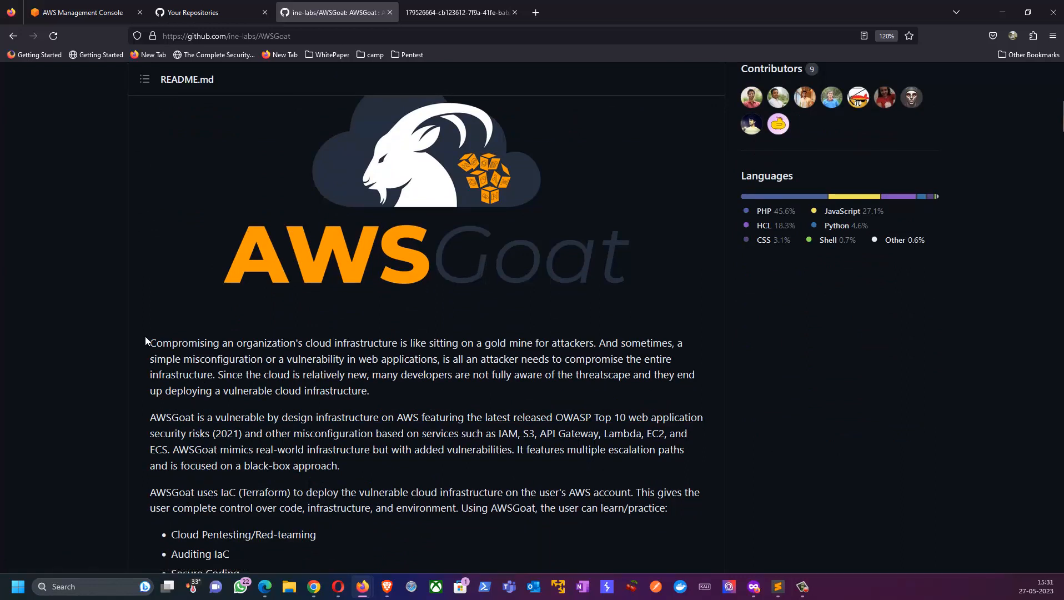
pyautogui.moveTo(156, 342); pyautogui.dragTo(589, 342)
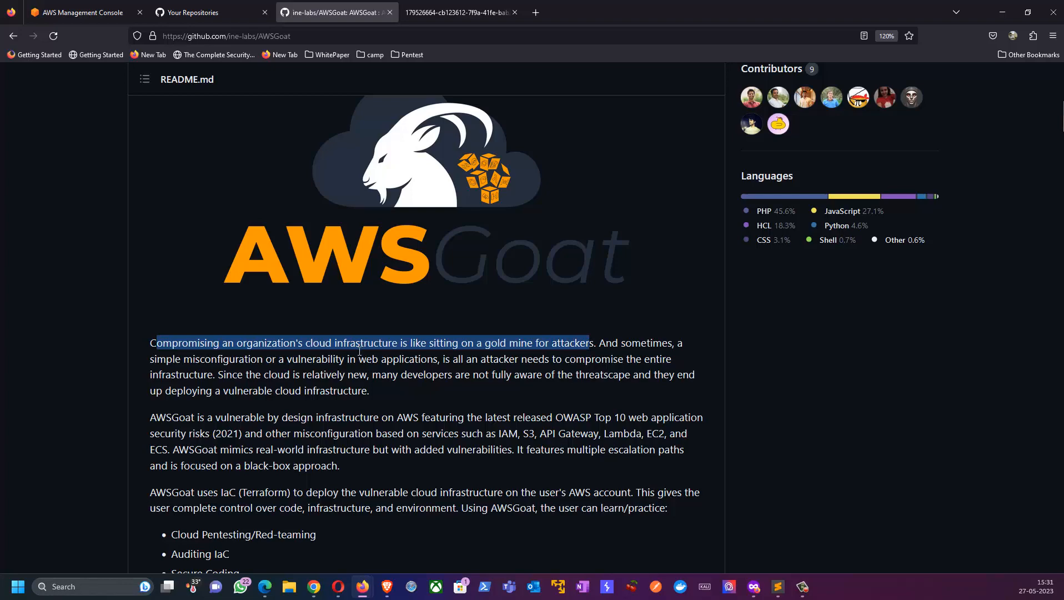
pyautogui.scroll(-5, 203, 343)
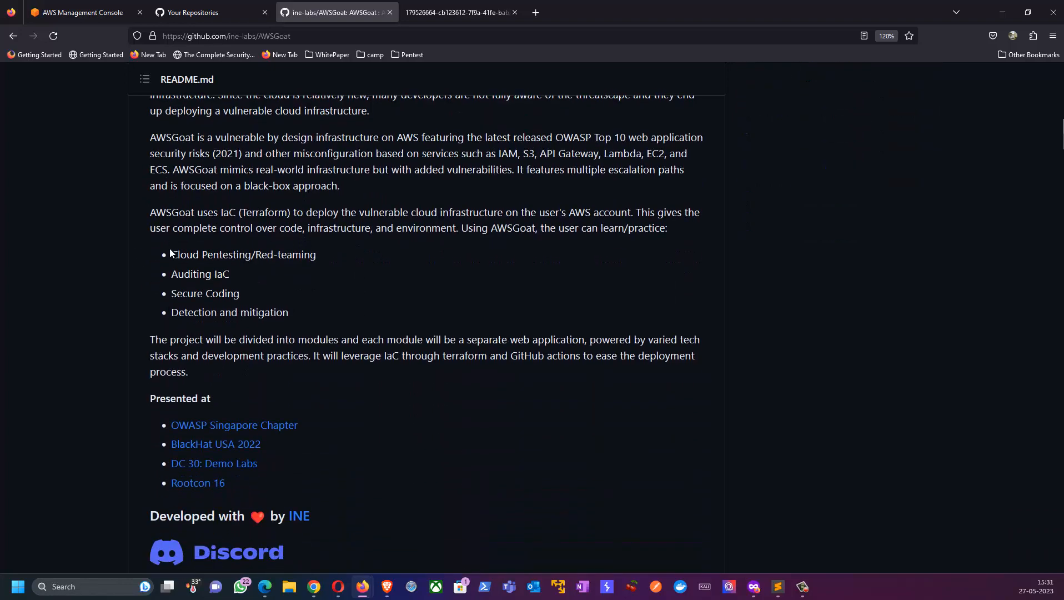
pyautogui.moveTo(171, 255); pyautogui.dragTo(315, 255)
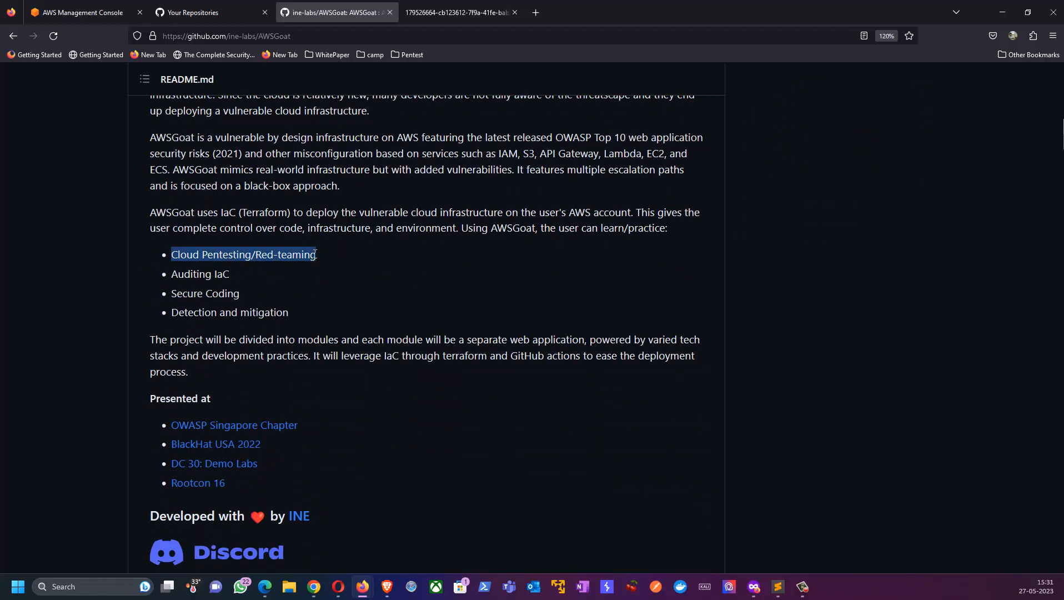
pyautogui.moveTo(171, 274); pyautogui.dragTo(233, 275)
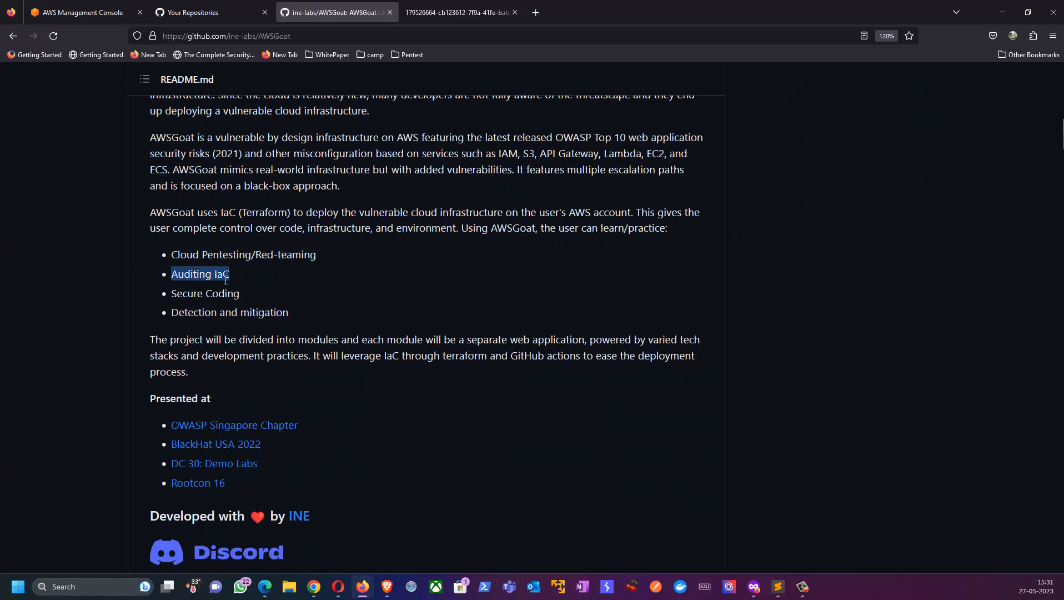
pyautogui.moveTo(172, 295); pyautogui.dragTo(238, 293)
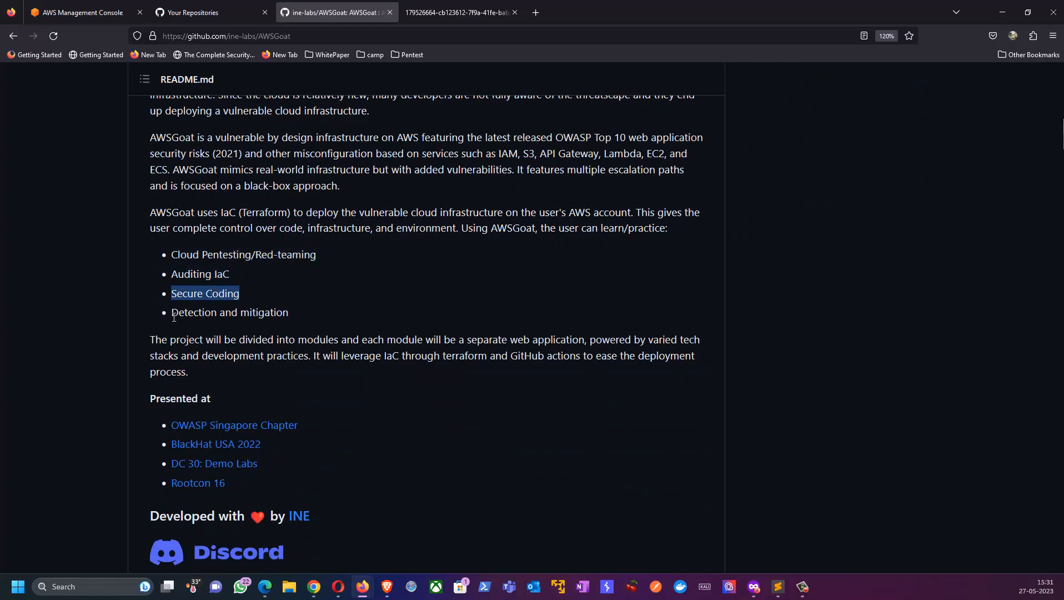
pyautogui.moveTo(177, 316); pyautogui.dragTo(281, 314)
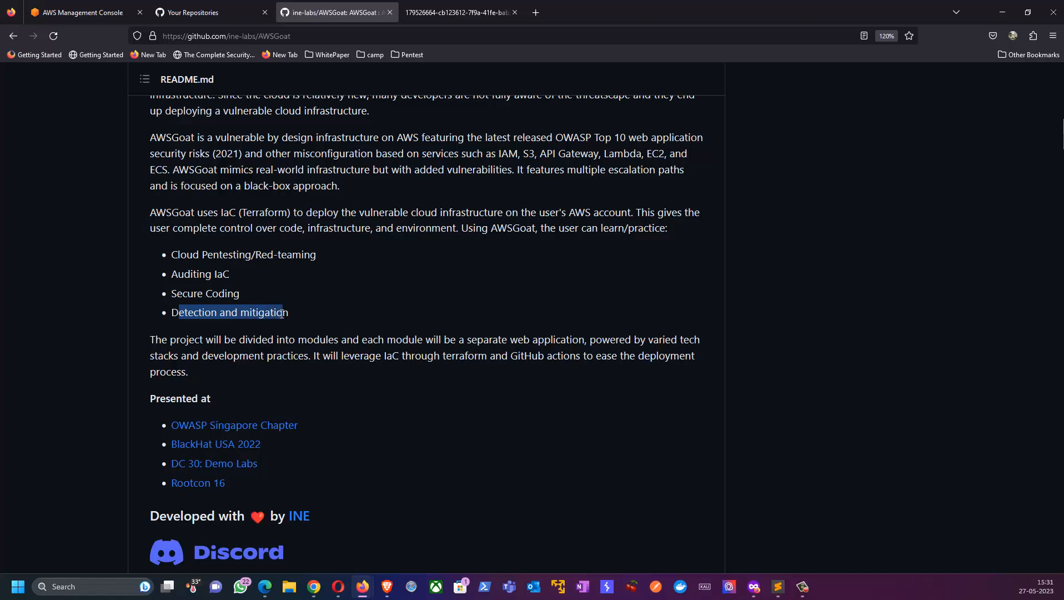
# Step: Review the README's list of vulnerabilities and misconfigurations, from XSS to ECS Container Breakout
pyautogui.scroll(-10, 273, 317)
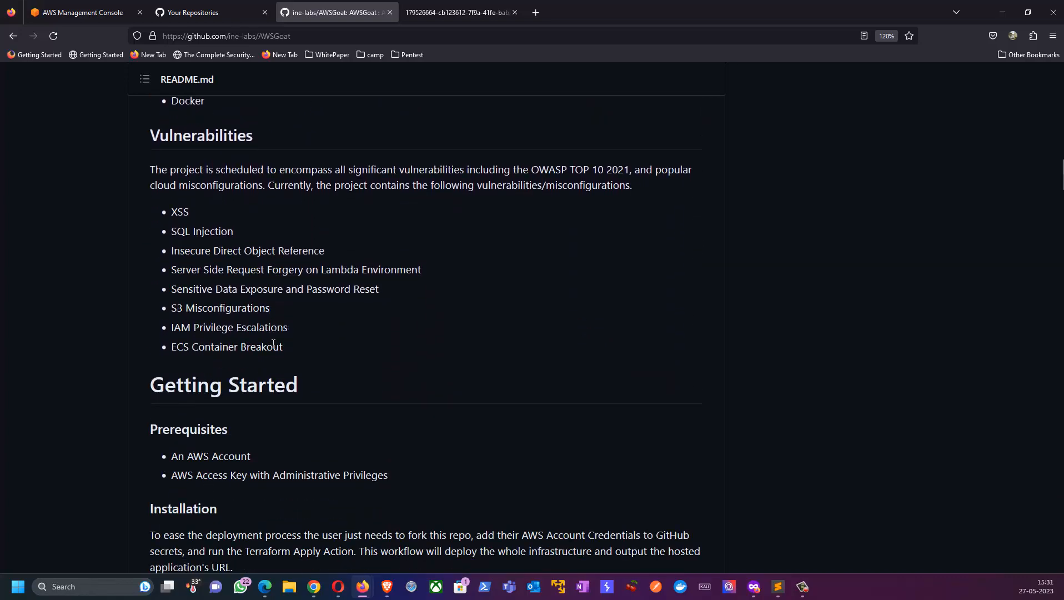
pyautogui.moveTo(288, 347); pyautogui.dragTo(161, 217)
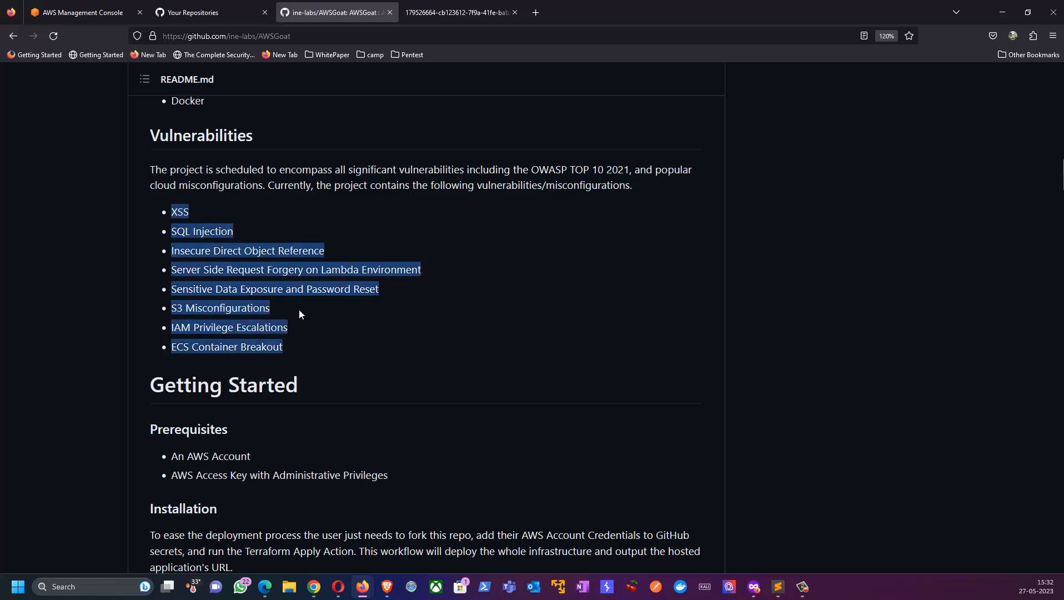
pyautogui.click(226, 271)
pyautogui.moveTo(196, 289); pyautogui.dragTo(278, 289)
pyautogui.click(217, 311)
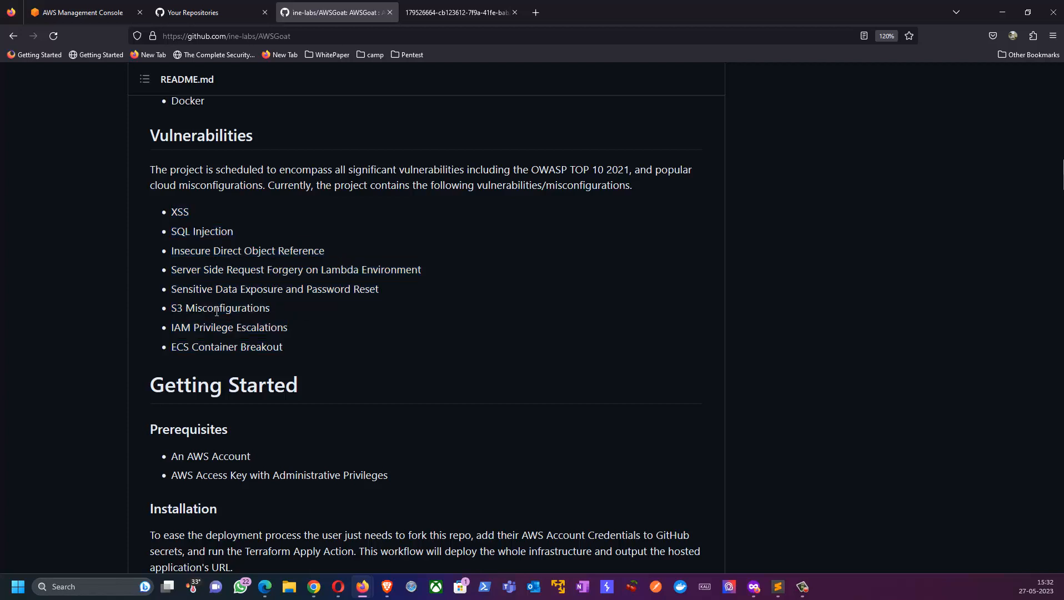
pyautogui.moveTo(185, 309); pyautogui.dragTo(252, 331)
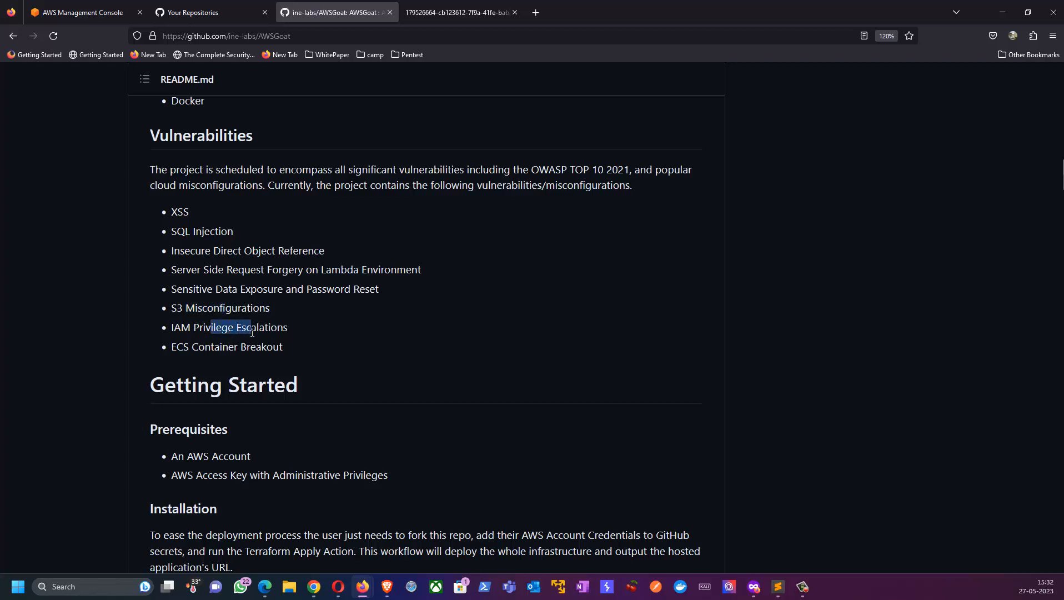
pyautogui.moveTo(183, 348); pyautogui.dragTo(265, 353)
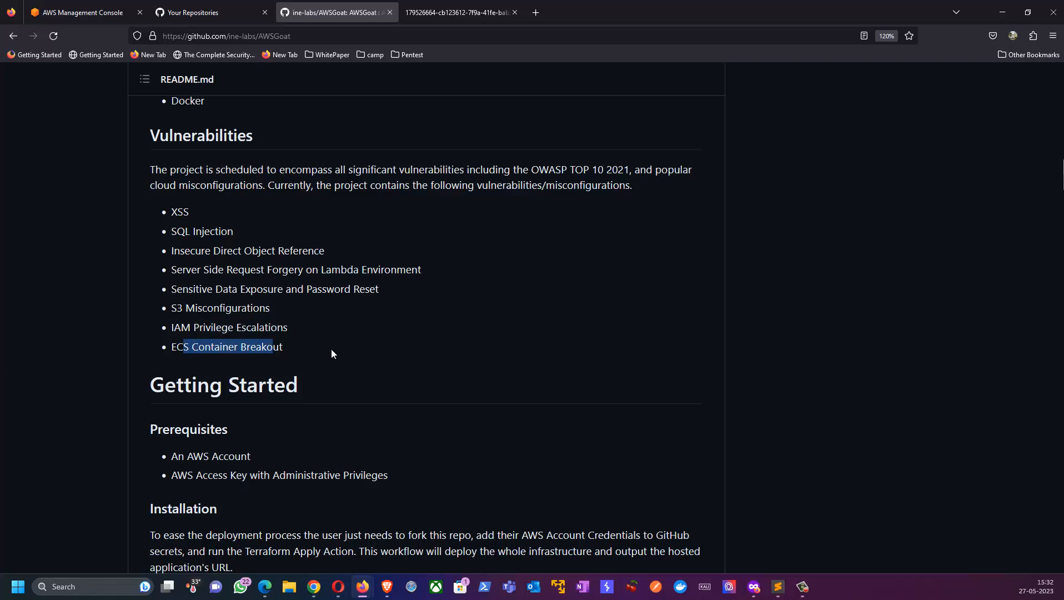
# Step: Review the README's Prerequisites, and check the AWS Management Console and the personal GitHub repositories page against them
pyautogui.scroll(-4, 331, 353)
pyautogui.moveTo(171, 246); pyautogui.dragTo(250, 247)
pyautogui.click(88, 8)
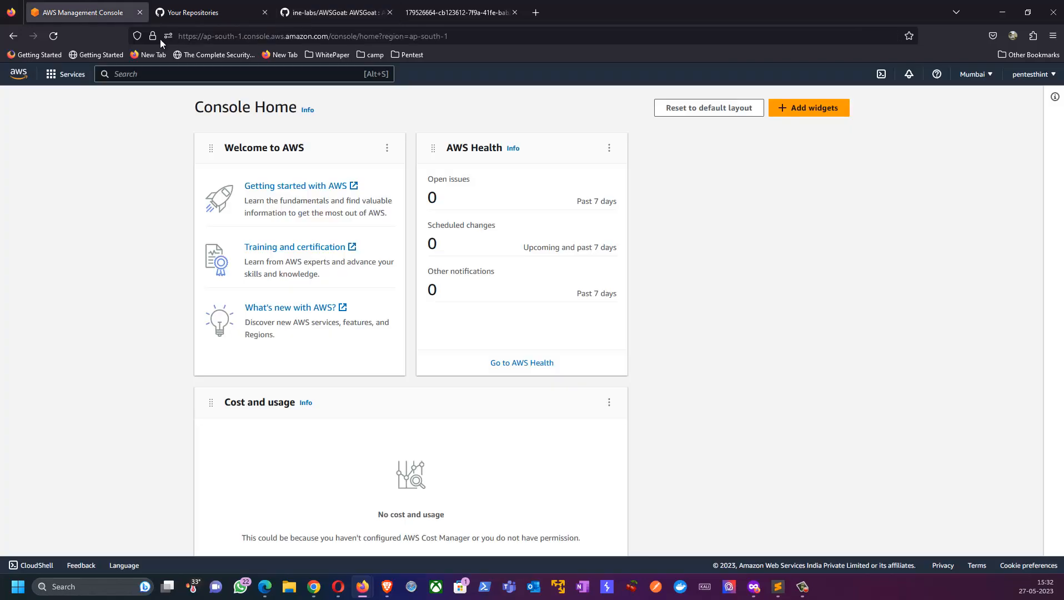
pyautogui.click(333, 12)
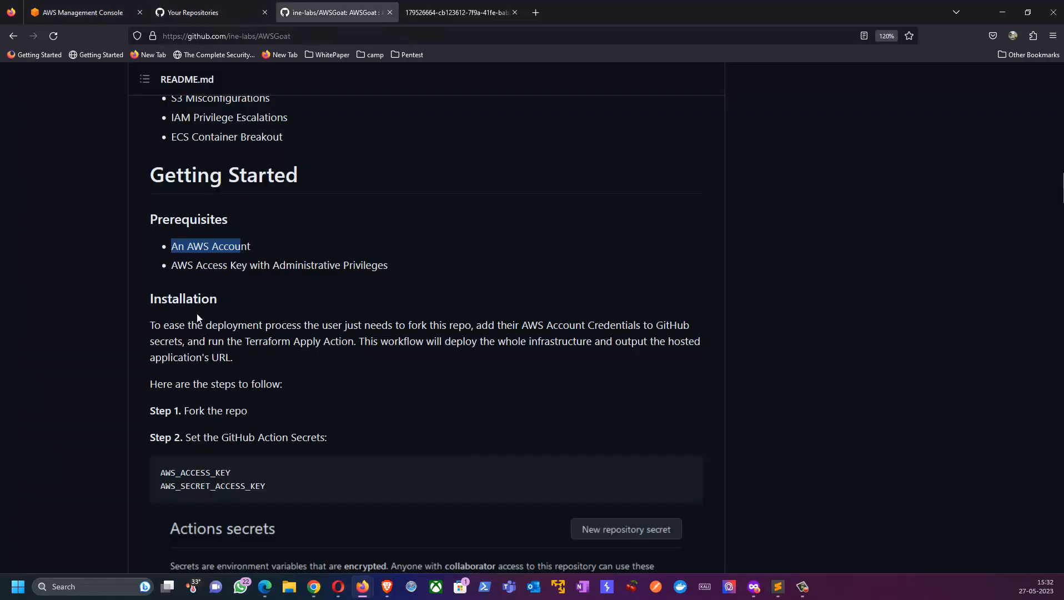
pyautogui.moveTo(175, 266); pyautogui.dragTo(372, 268)
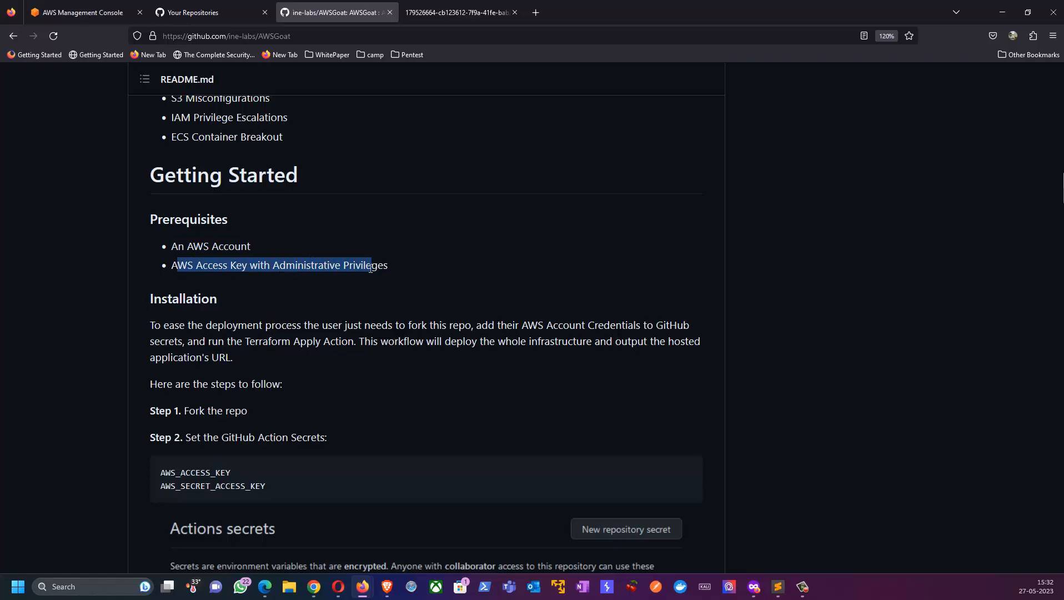
pyautogui.click(225, 9)
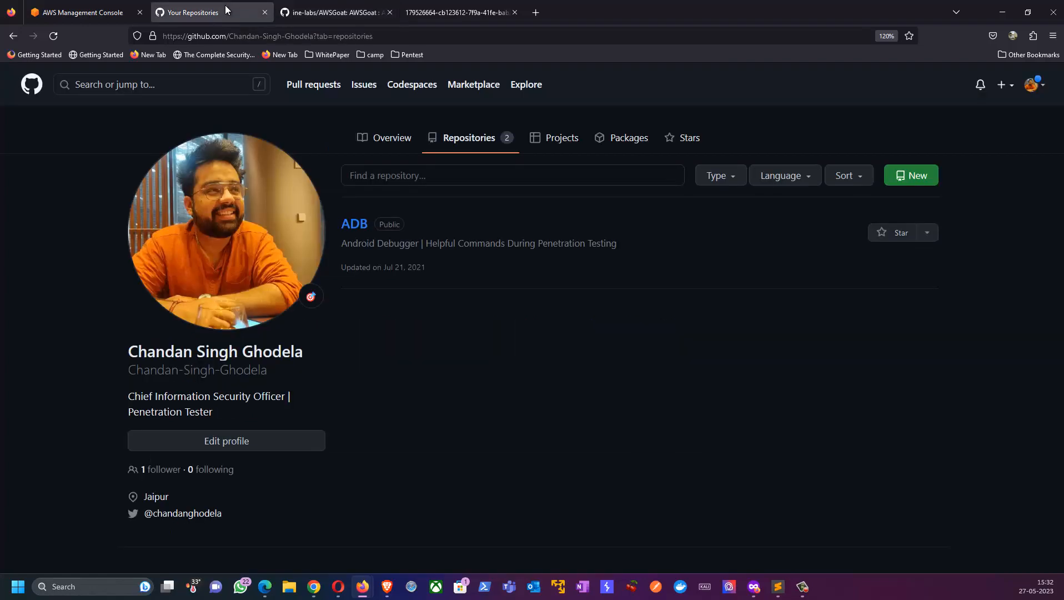
pyautogui.click(75, 12)
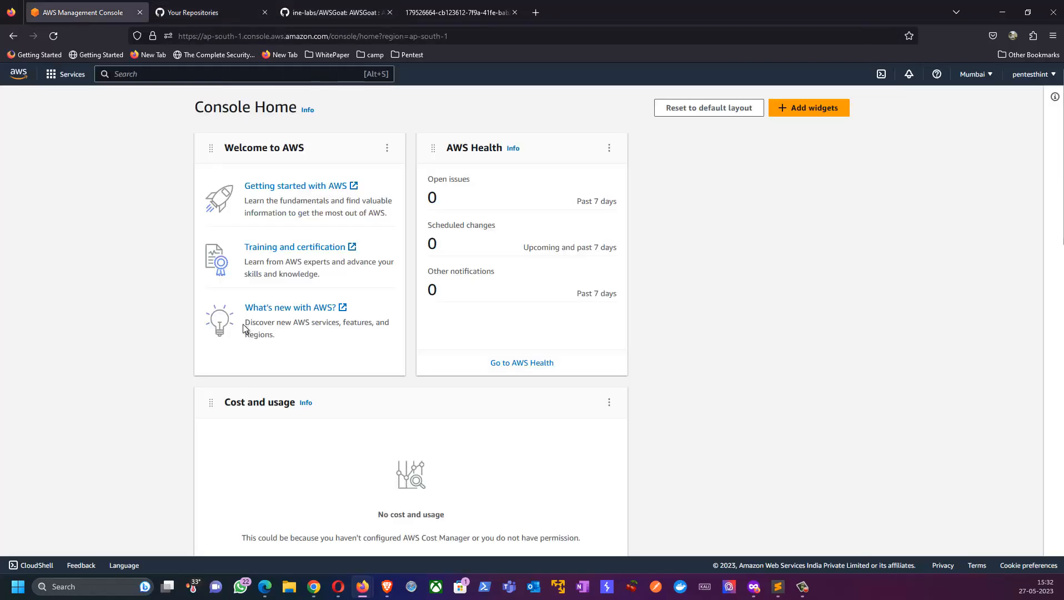
pyautogui.click(215, 9)
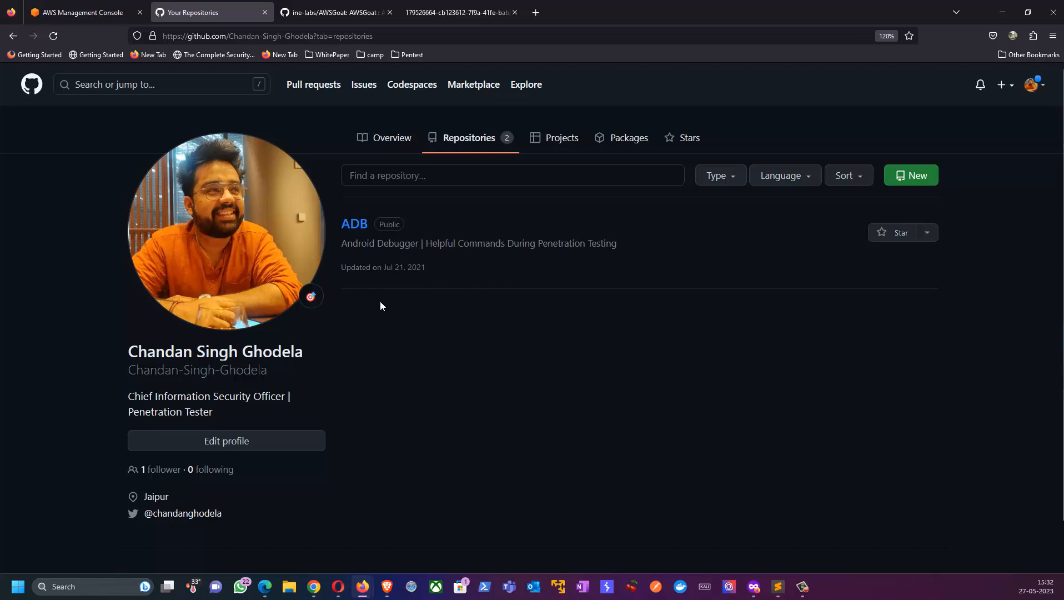
pyautogui.click(343, 12)
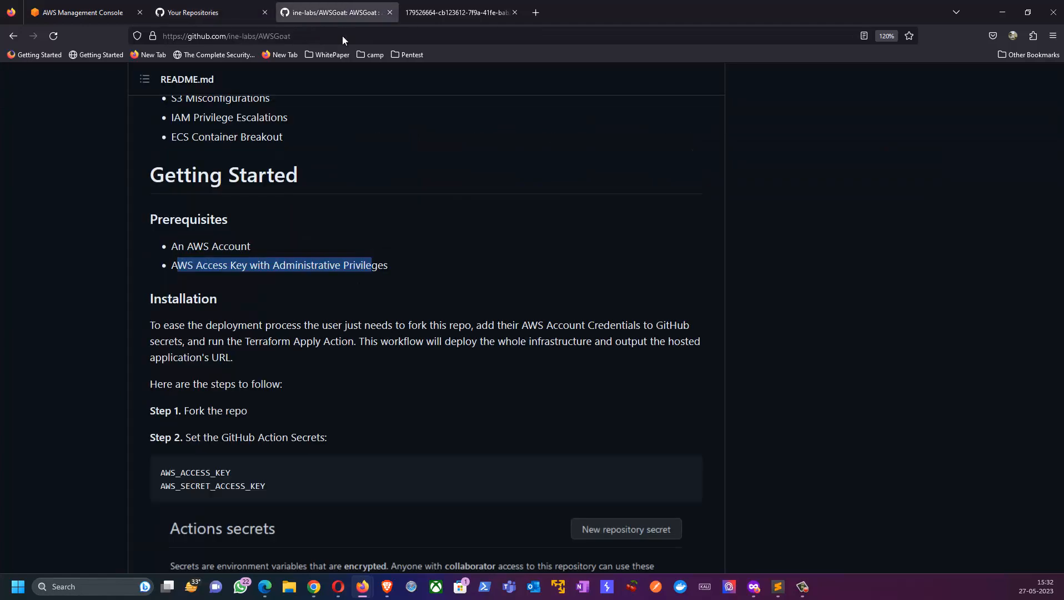
# Step: Read the README's first two installation steps, covering the fork and the required GitHub Action secret names
pyautogui.click(183, 209)
pyautogui.scroll(-3, 183, 210)
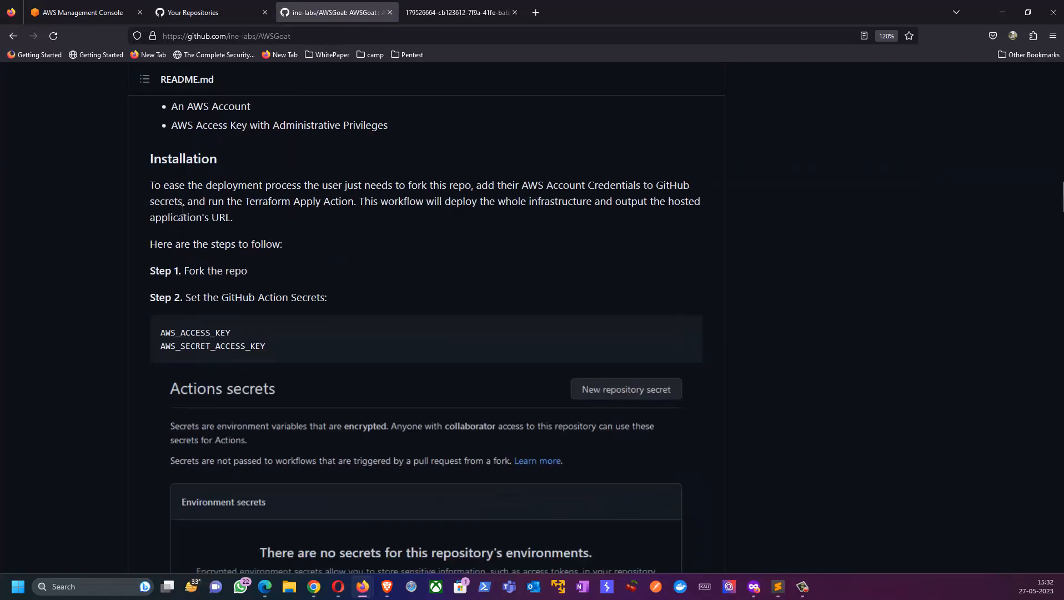
pyautogui.moveTo(190, 270); pyautogui.dragTo(243, 271)
pyautogui.moveTo(186, 298); pyautogui.dragTo(315, 298)
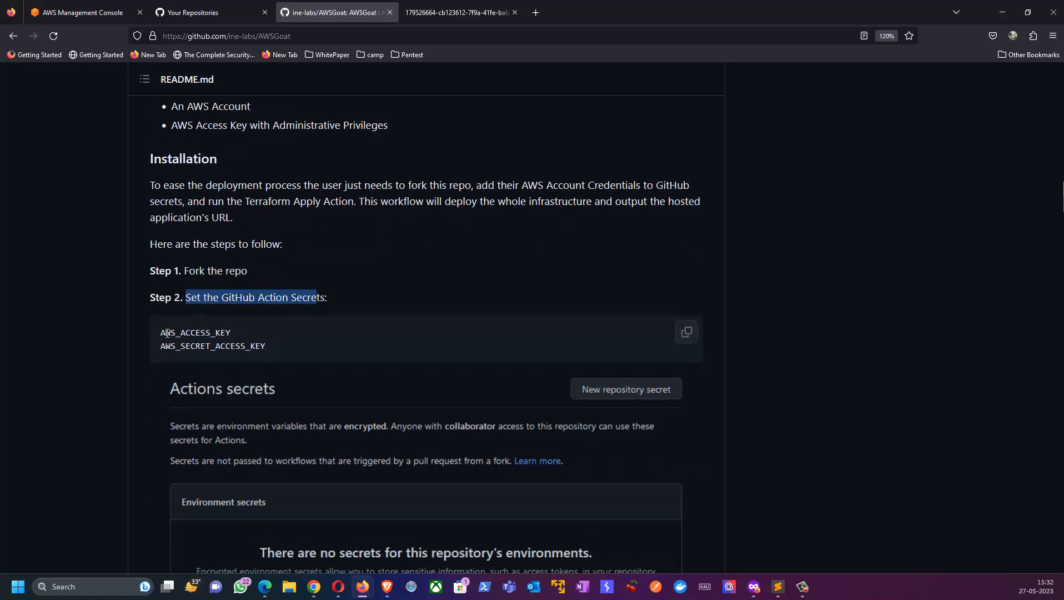
pyautogui.moveTo(167, 332); pyautogui.dragTo(261, 349)
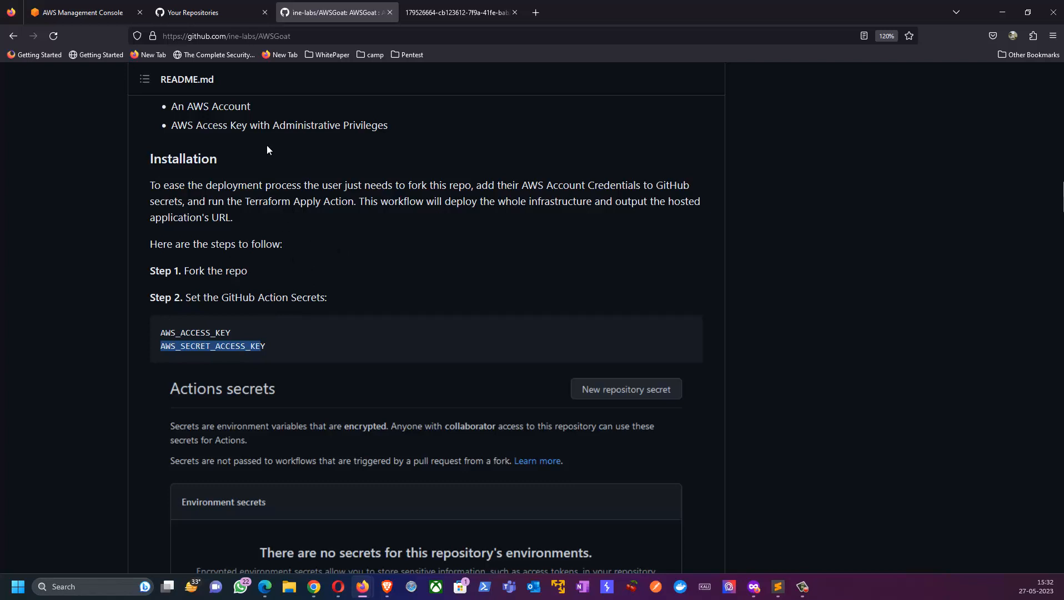
pyautogui.click(263, 40)
pyautogui.hotkey('ctrl', 'c')
pyautogui.hotkey('ctrl', 'Tab')
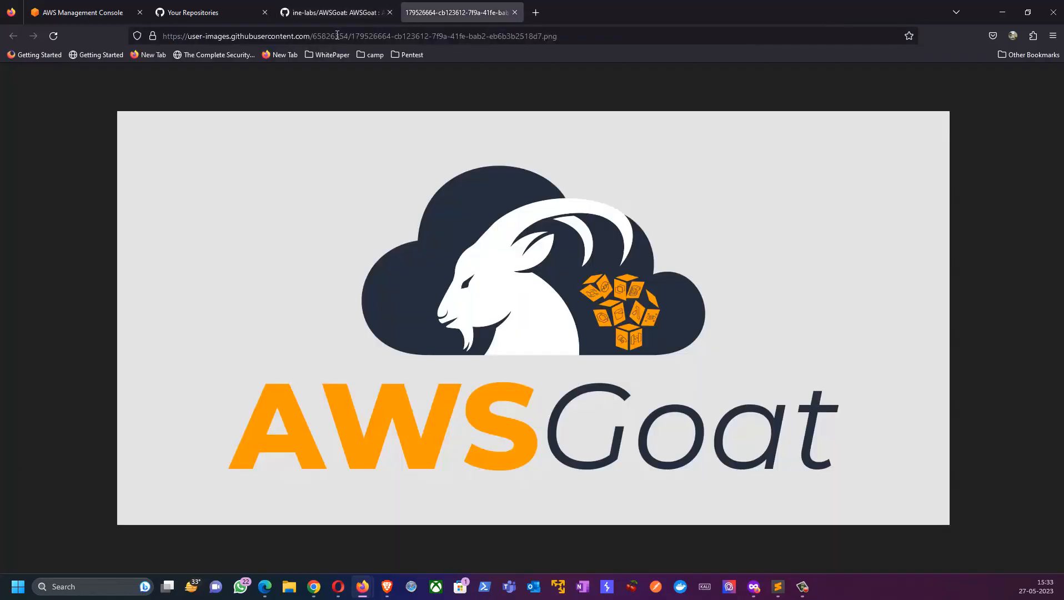
pyautogui.click(339, 34)
pyautogui.hotkey('ctrl', 'v')
pyautogui.press('Return')
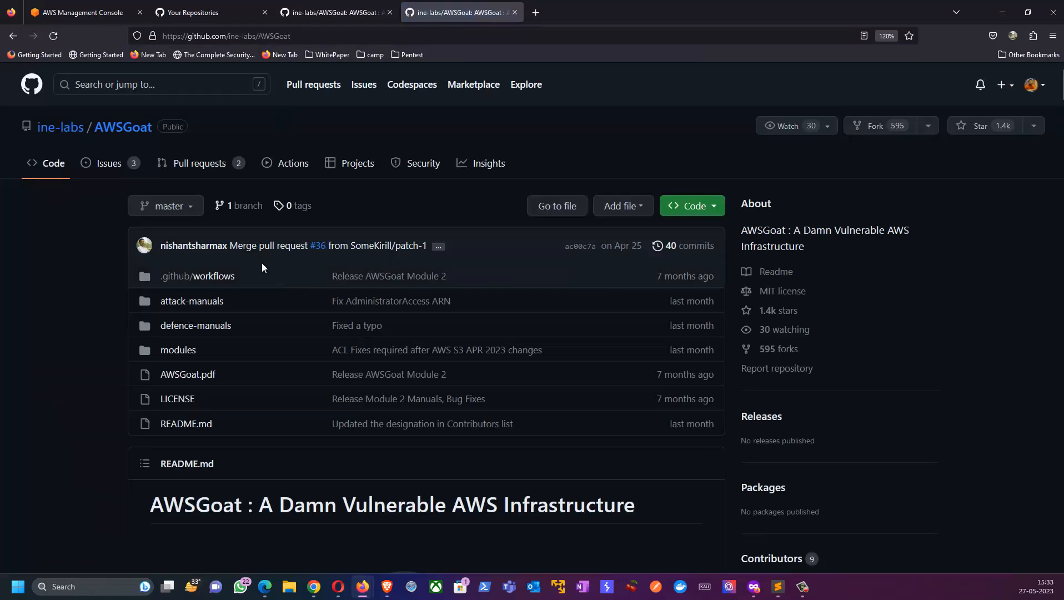
pyautogui.click(862, 126)
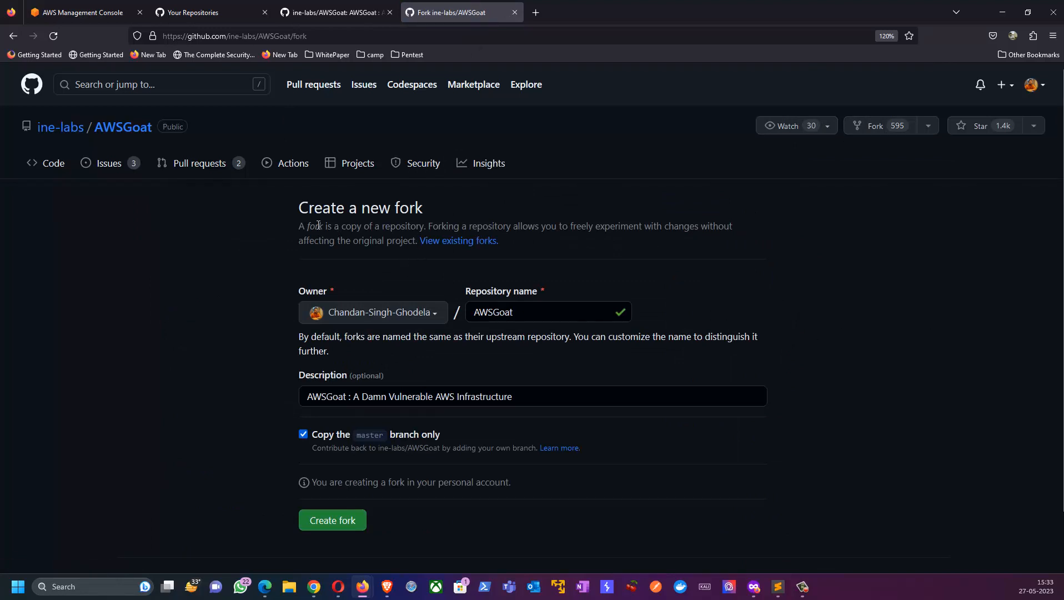
# Step: Create the fork in the personal account under the repository name AWSGoat, copying only the master branch
pyautogui.moveTo(314, 207); pyautogui.dragTo(420, 211)
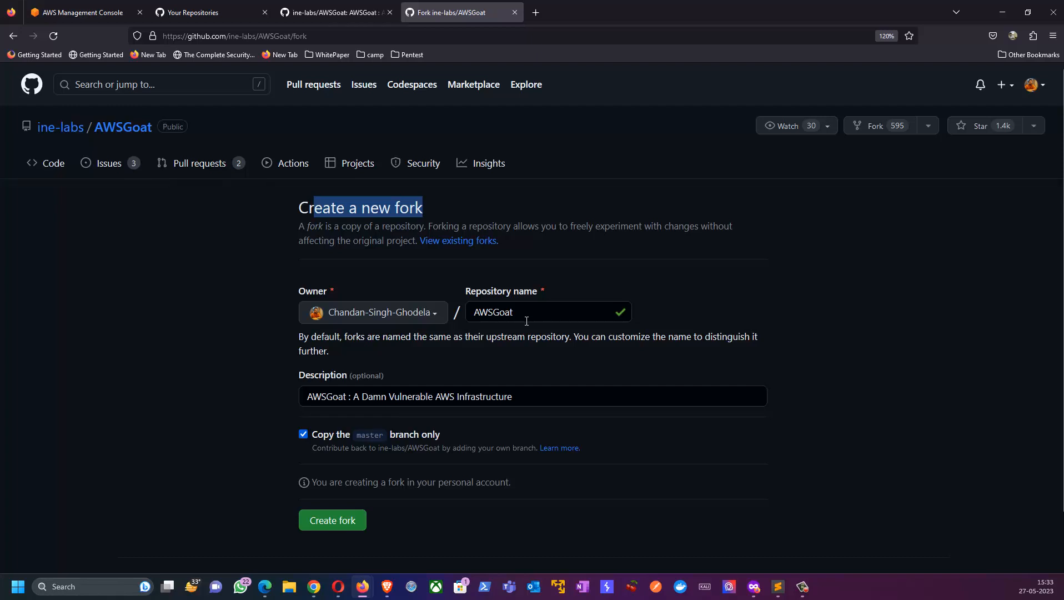
pyautogui.scroll(-2, 526, 321)
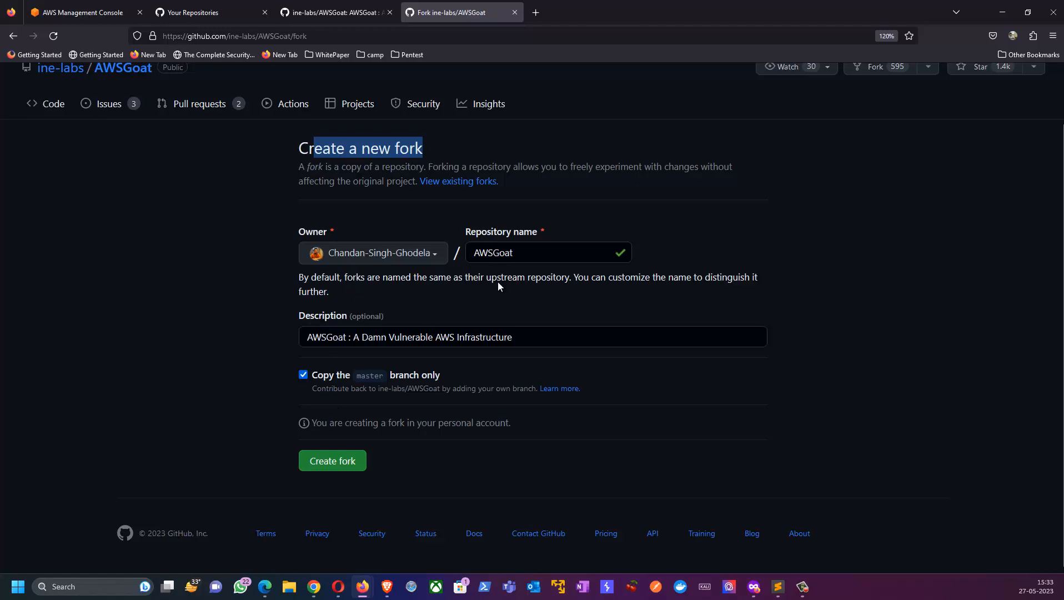
pyautogui.click(338, 460)
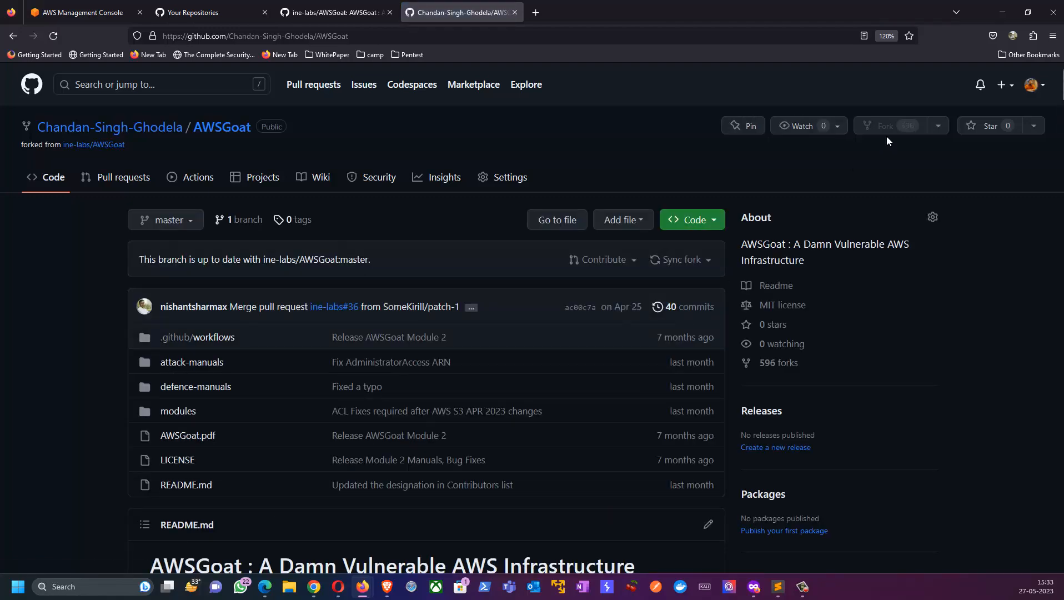
# Step: Open the forked repository's settings and bring up the Actions secrets and variables page
pyautogui.click(503, 179)
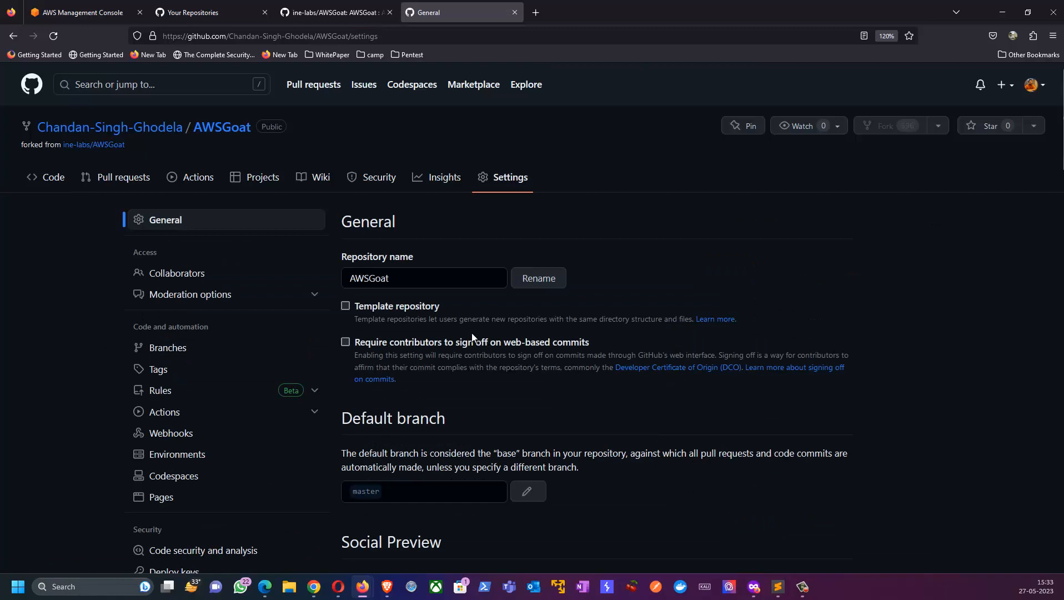
pyautogui.scroll(-20, 466, 336)
pyautogui.scroll(-10, 466, 338)
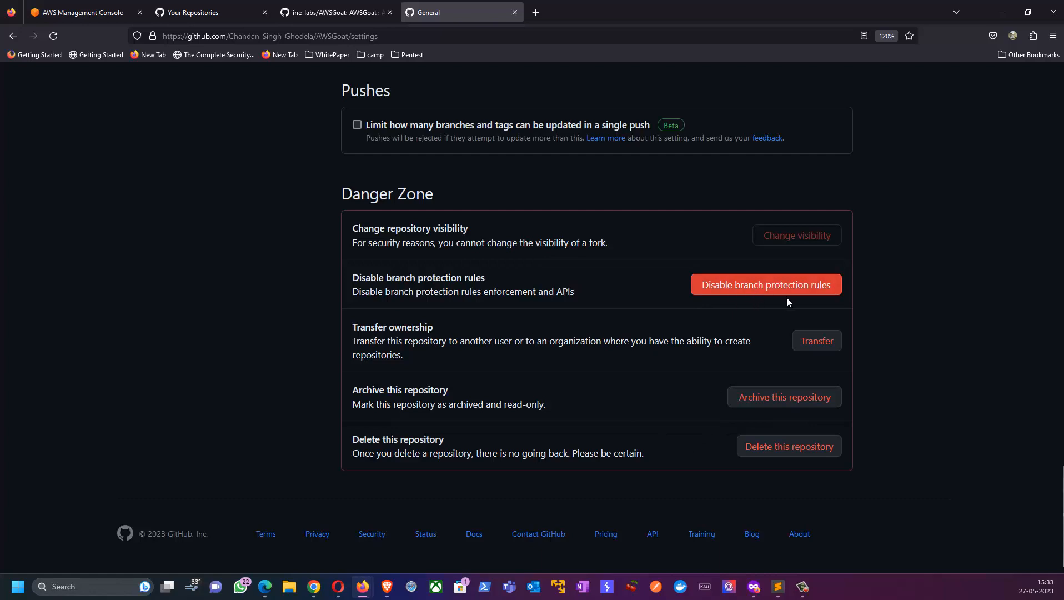
pyautogui.scroll(15, 349, 375)
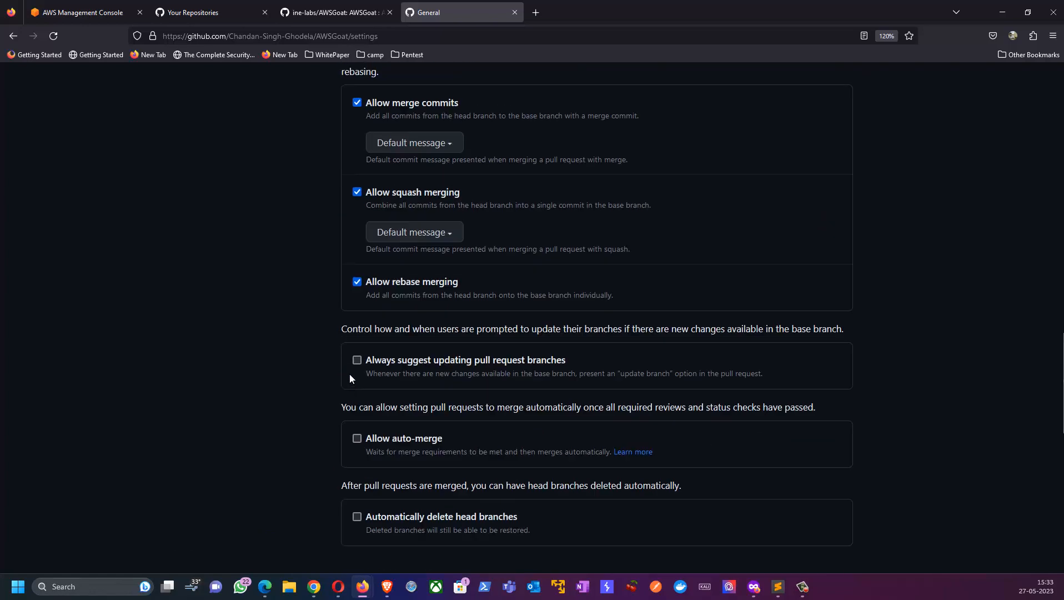
pyautogui.scroll(10, 348, 376)
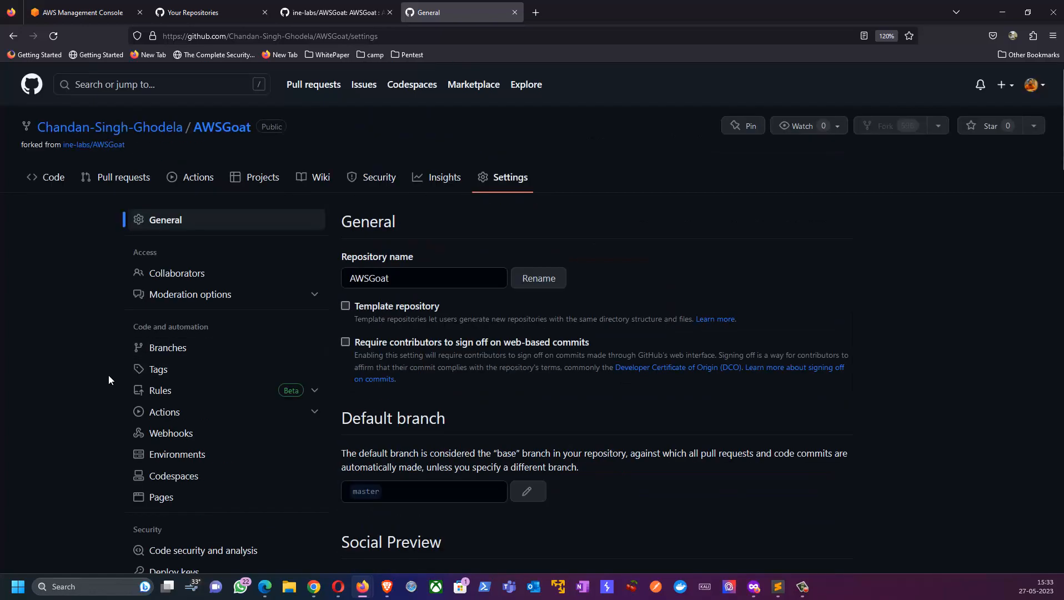
pyautogui.scroll(-4, 108, 378)
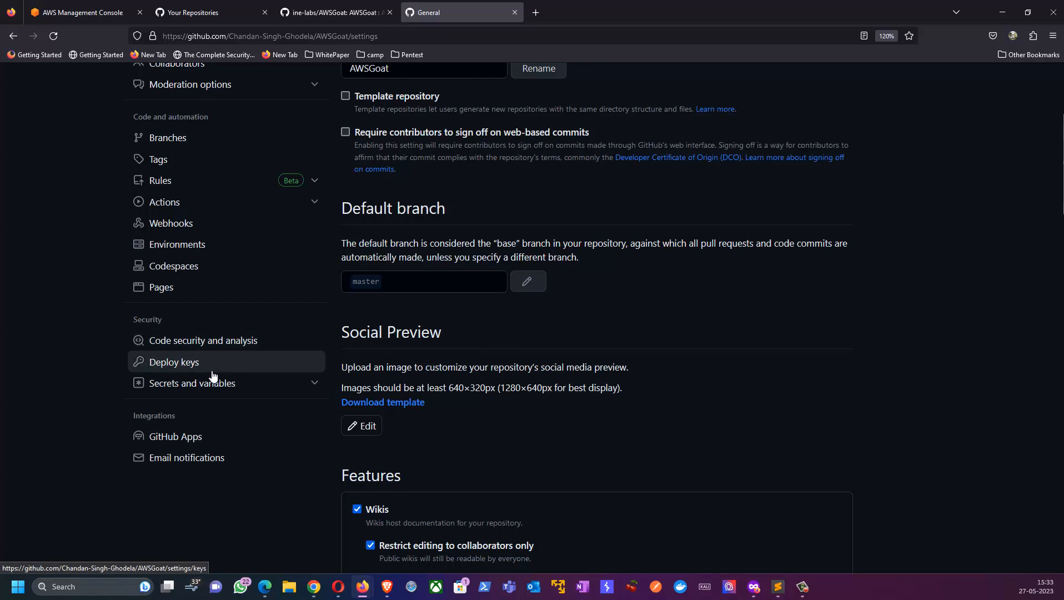
pyautogui.click(311, 391)
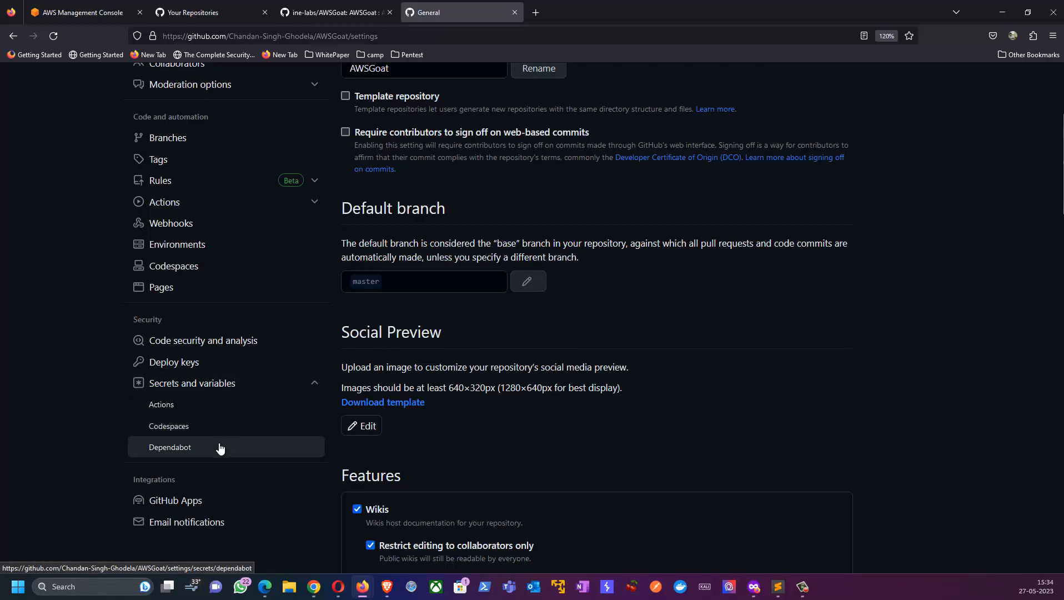
pyautogui.click(163, 404)
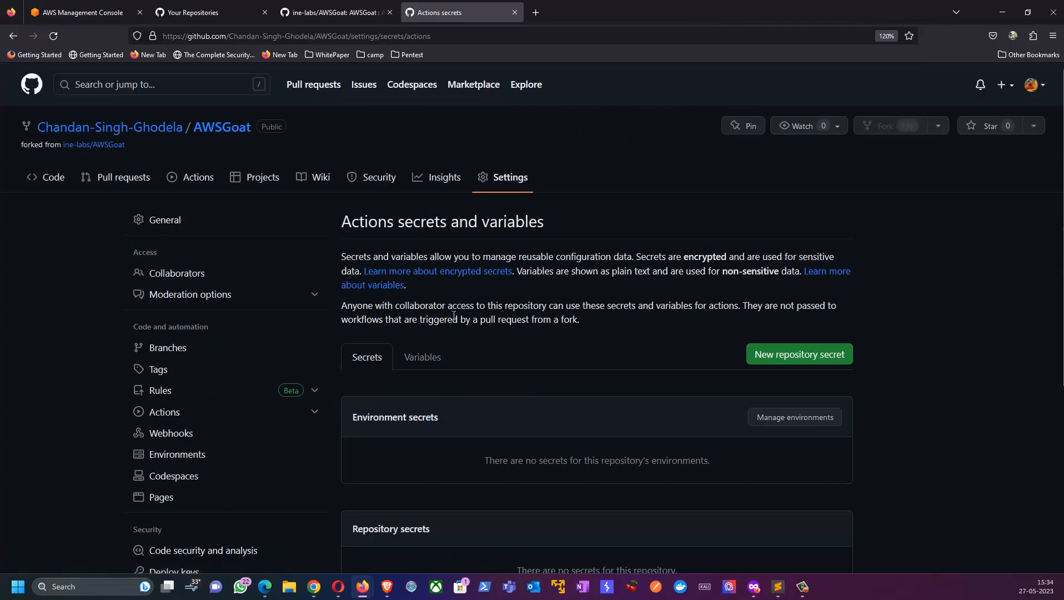
pyautogui.scroll(-3, 801, 253)
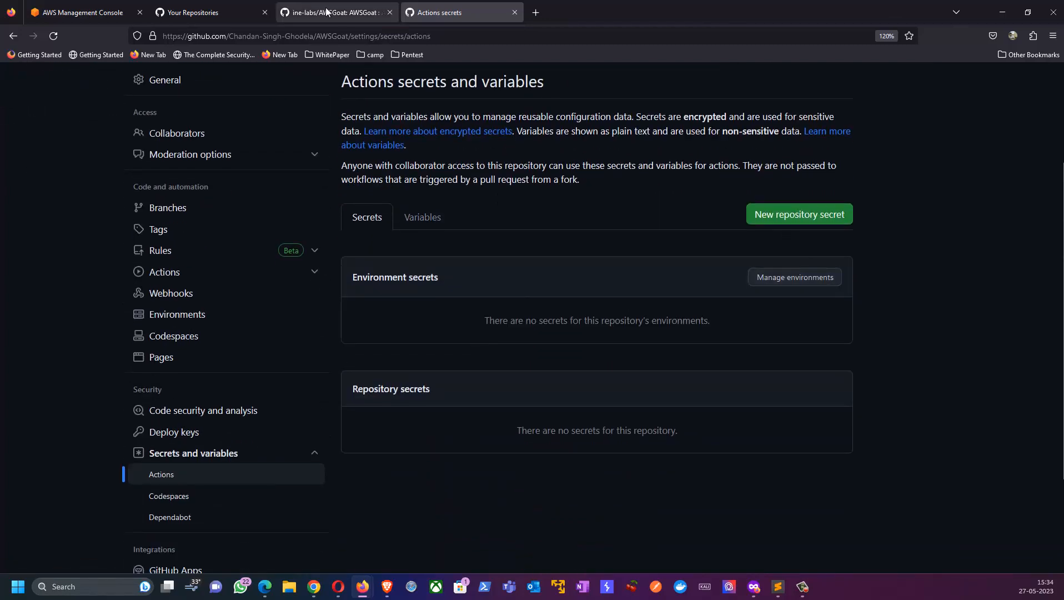
# Step: Check the original README's Step 2 for the names of the two required GitHub Action secrets
pyautogui.click(304, 7)
pyautogui.moveTo(162, 332); pyautogui.dragTo(231, 331)
pyautogui.moveTo(162, 345); pyautogui.dragTo(252, 346)
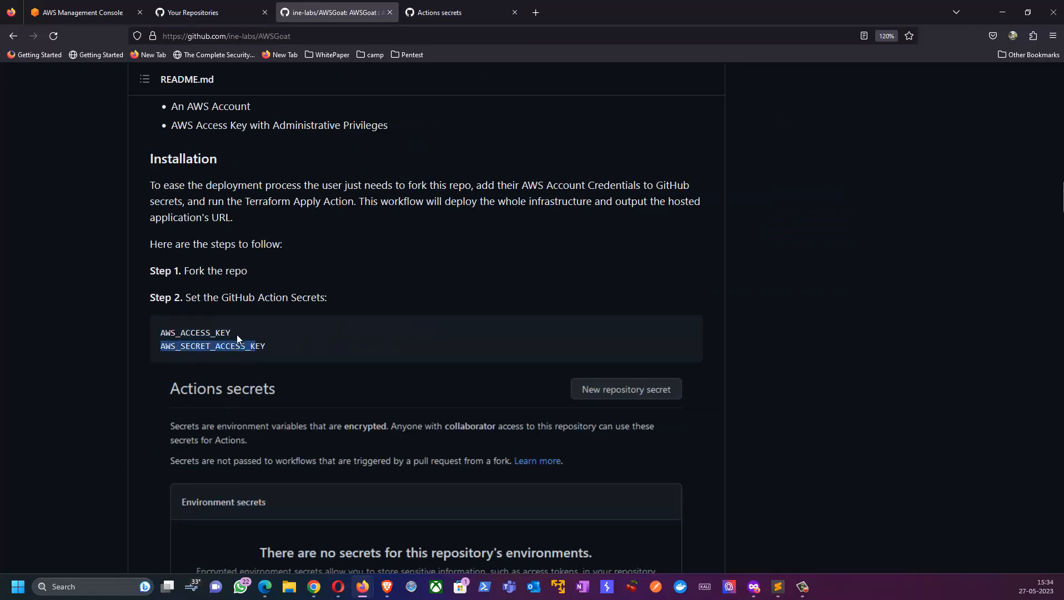
# Step: Switch to the AWS Management Console and open the IAM service's list of users
pyautogui.click(83, 12)
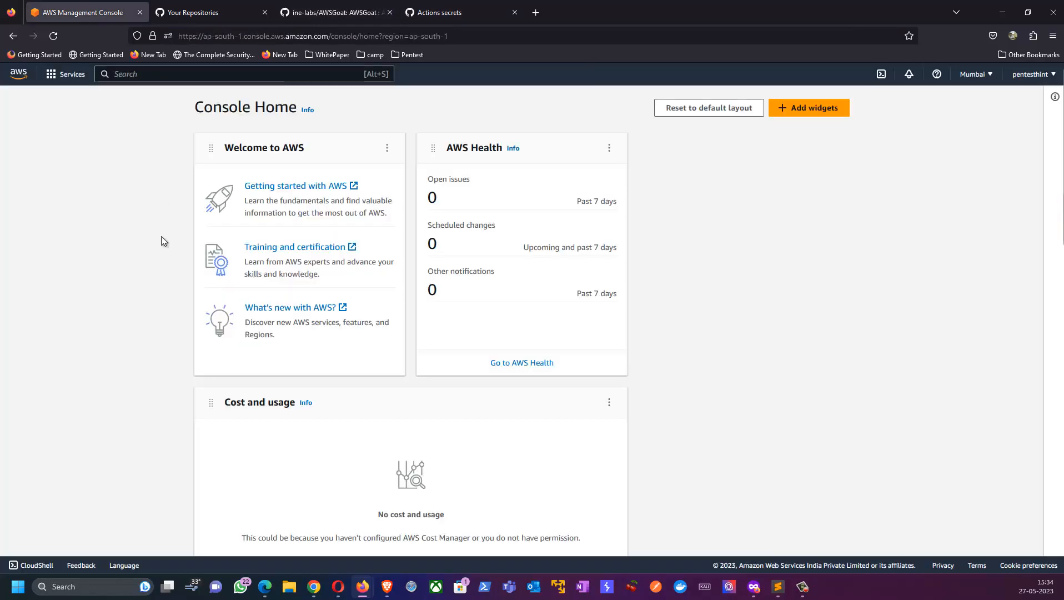
pyautogui.click(60, 79)
pyautogui.click(258, 242)
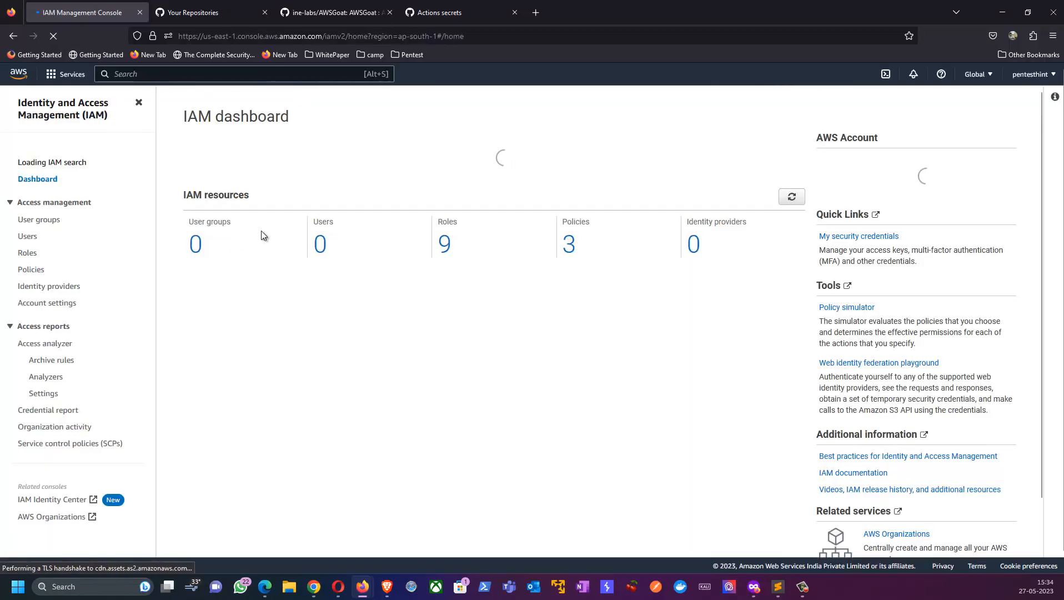
pyautogui.click(28, 241)
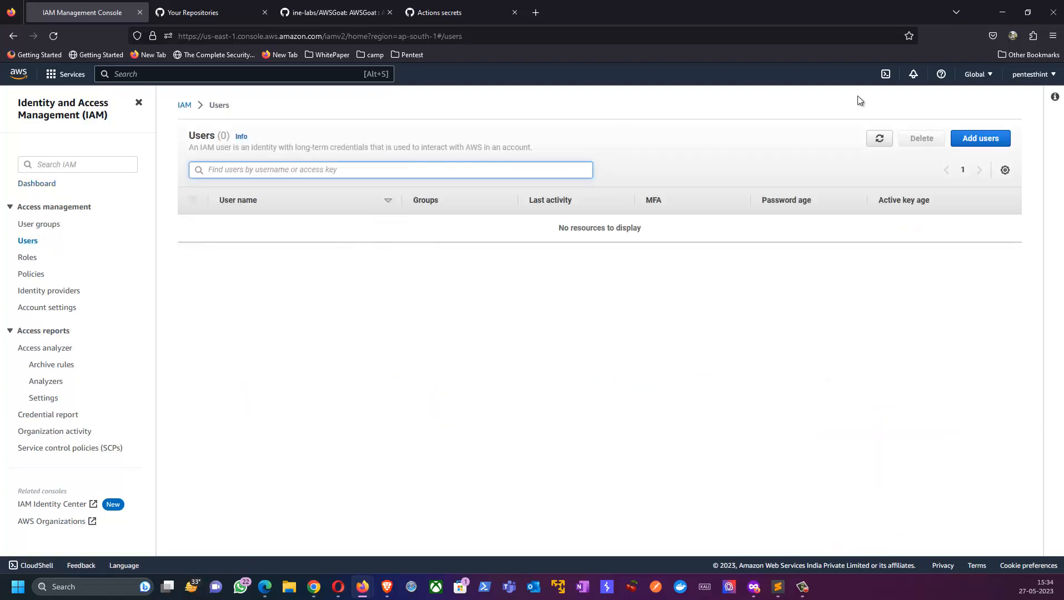
# Step: Start a new IAM user named PentestHintAWSGOAT without console access and proceed to its permissions
pyautogui.click(979, 139)
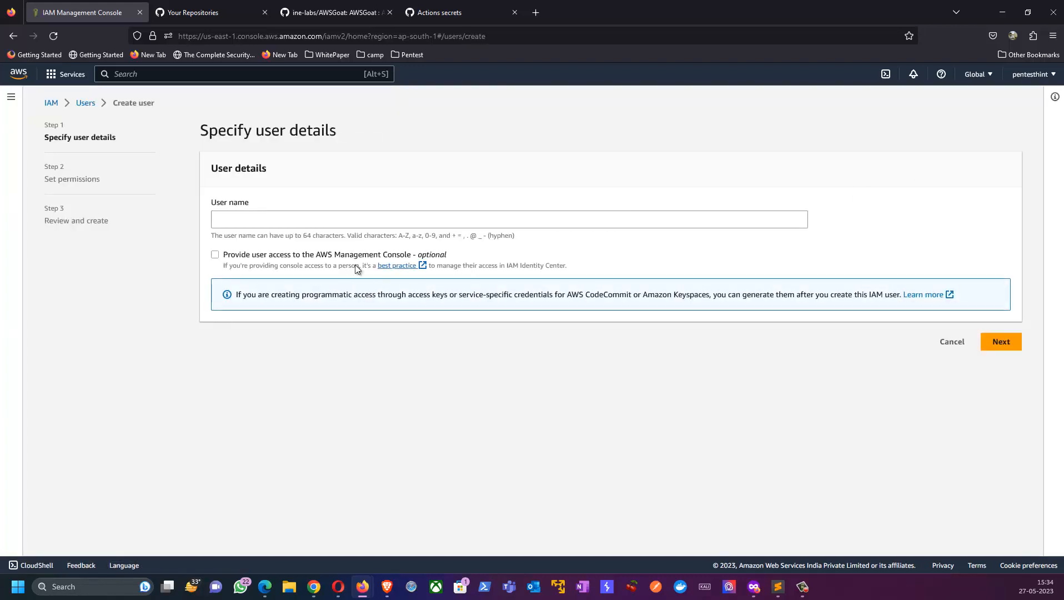
pyautogui.click(263, 217)
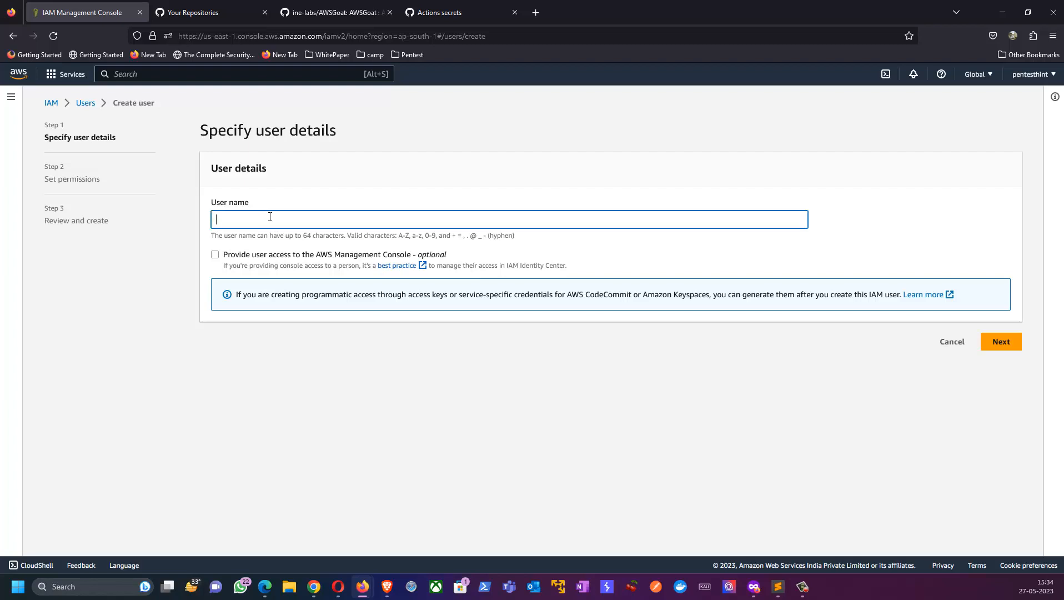
pyautogui.write('PentestHintAWSGOAT')
pyautogui.click(1005, 341)
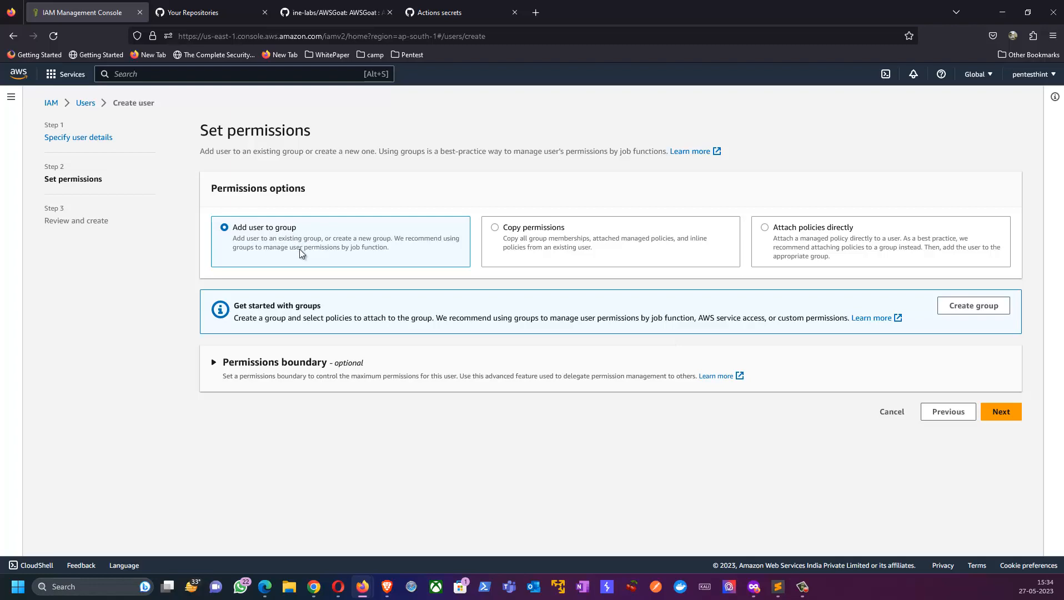
# Step: Create a user group named AWS_GOAT with the AdministratorAccess policy attached, inspecting the policy's JSON
pyautogui.click(975, 306)
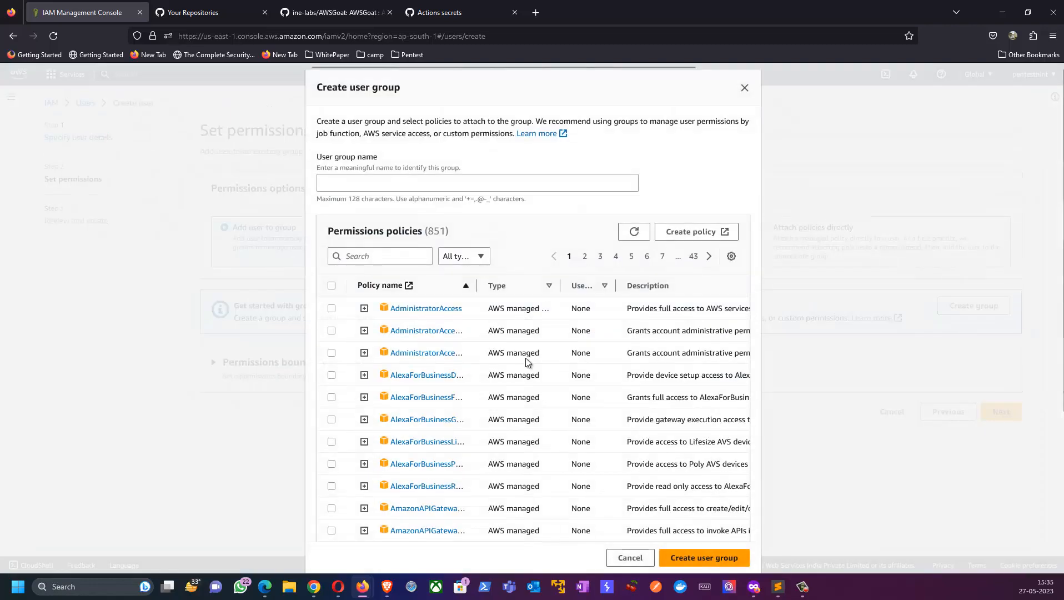
pyautogui.click(371, 185)
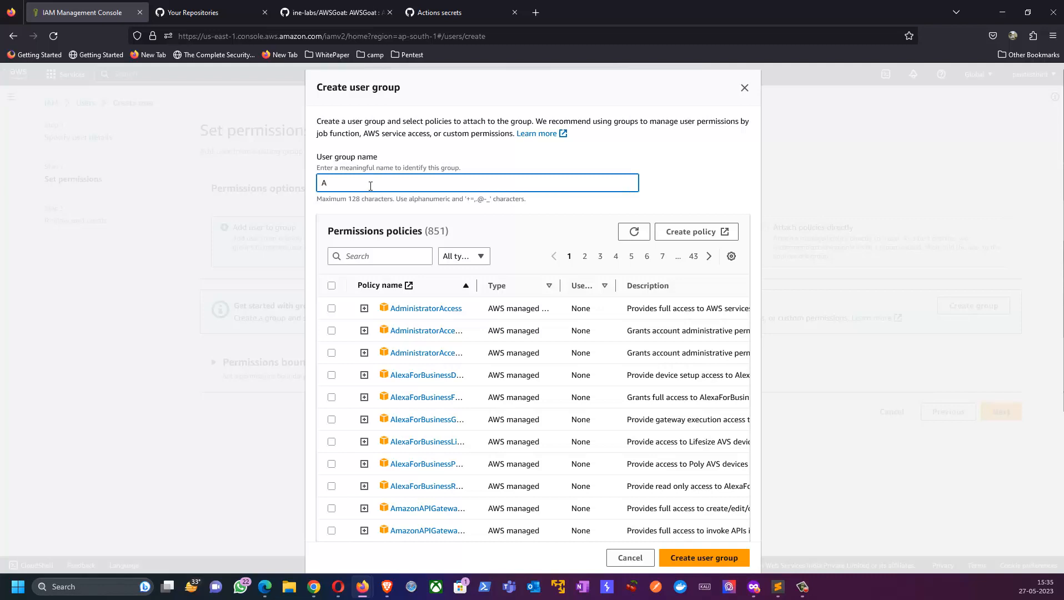
pyautogui.write('AWS_GOAT')
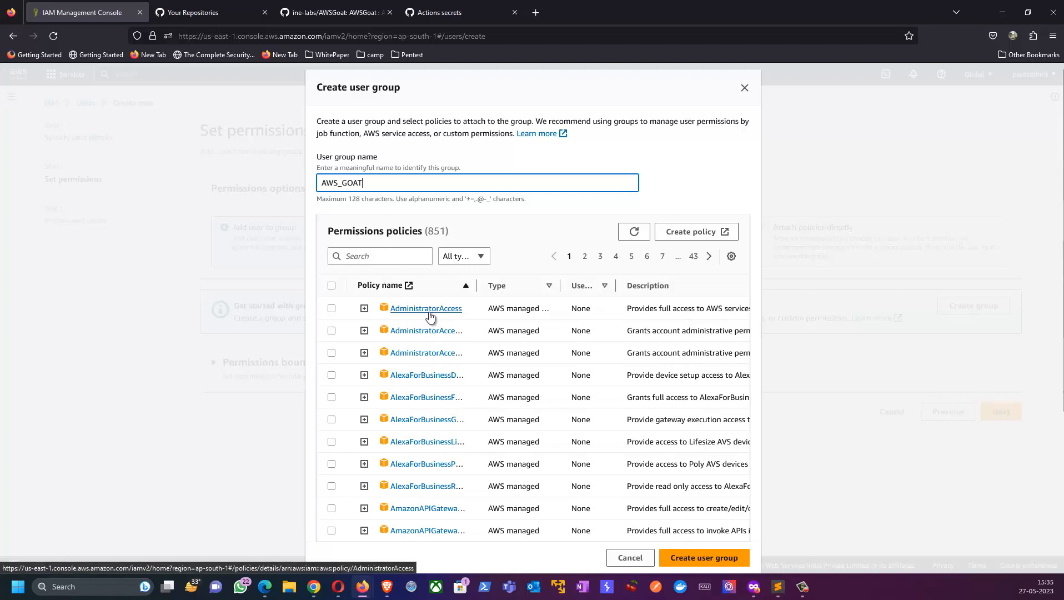
pyautogui.click(364, 311)
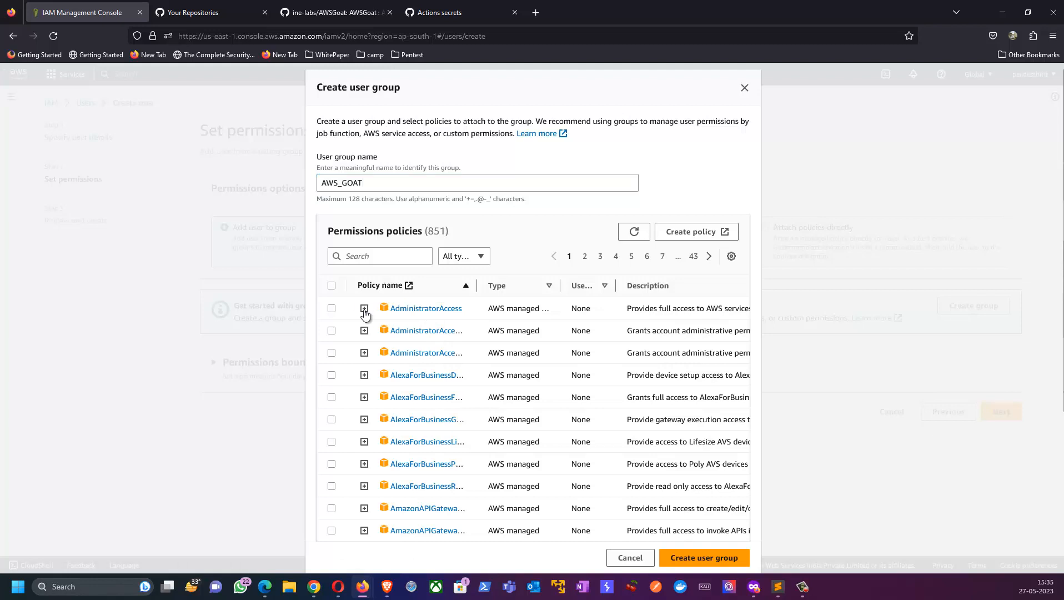
pyautogui.moveTo(433, 405); pyautogui.dragTo(466, 428)
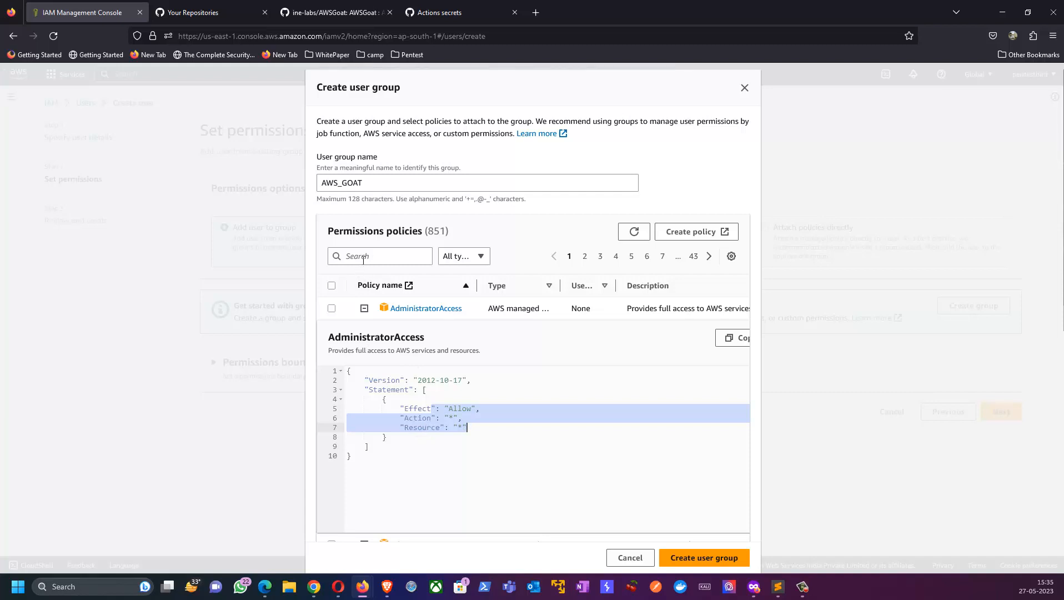
pyautogui.click(332, 309)
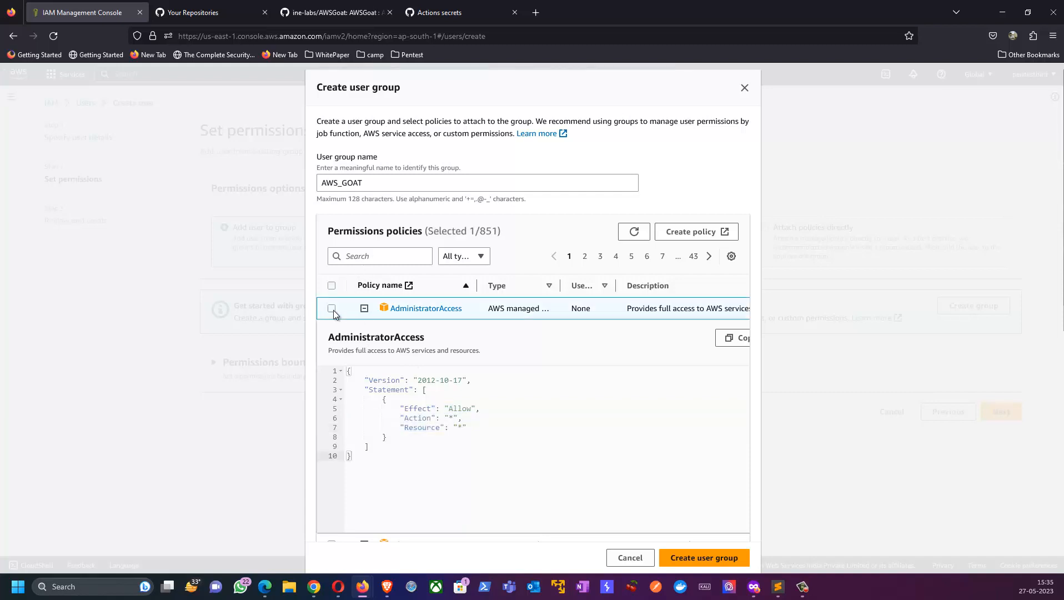
pyautogui.click(364, 308)
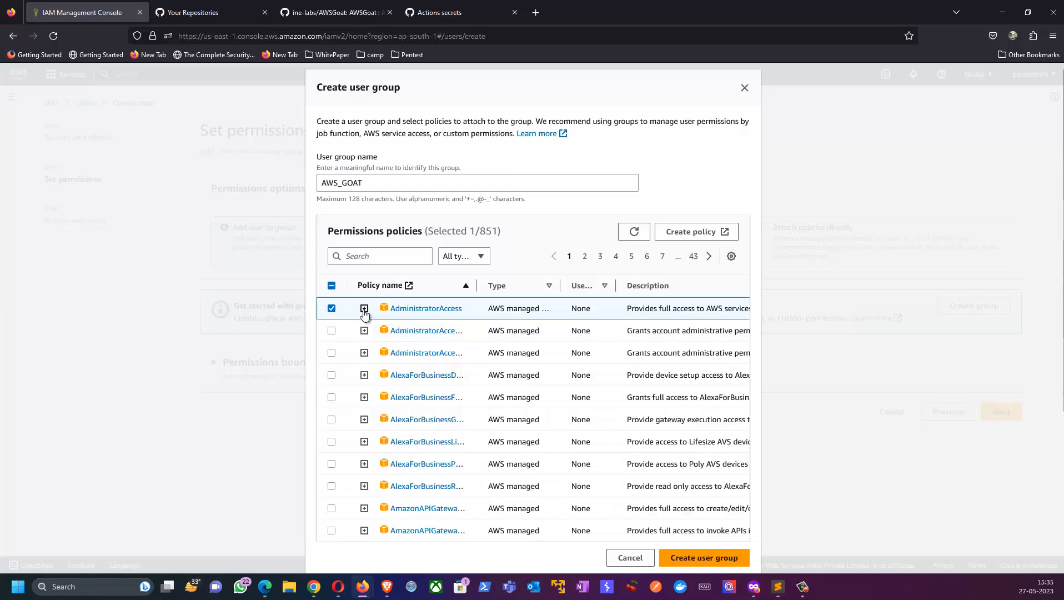
pyautogui.click(696, 558)
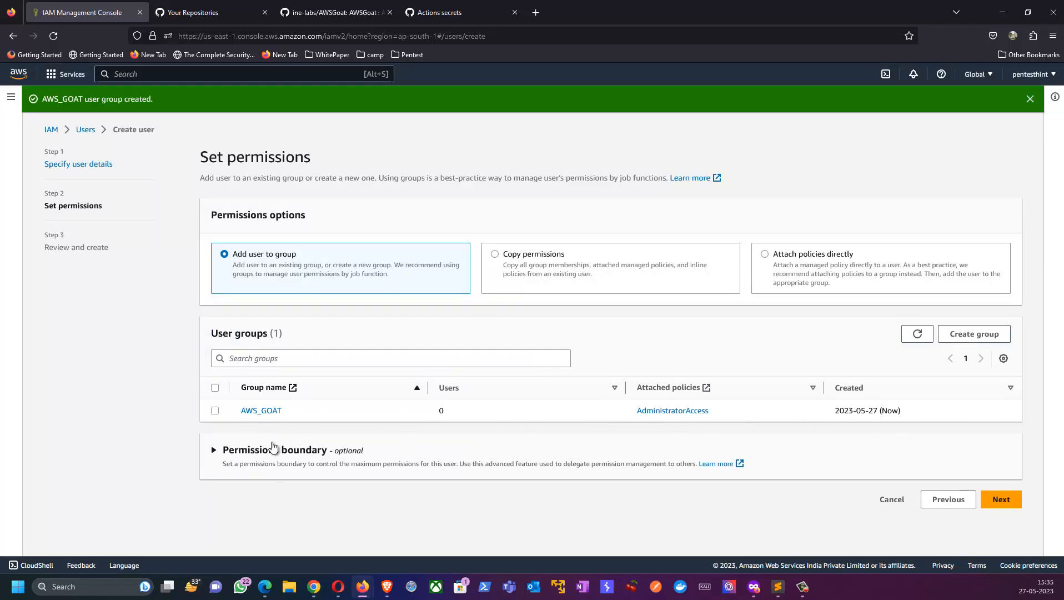
# Step: Add the new user to the AWS_GOAT group and finish creating the user
pyautogui.click(214, 411)
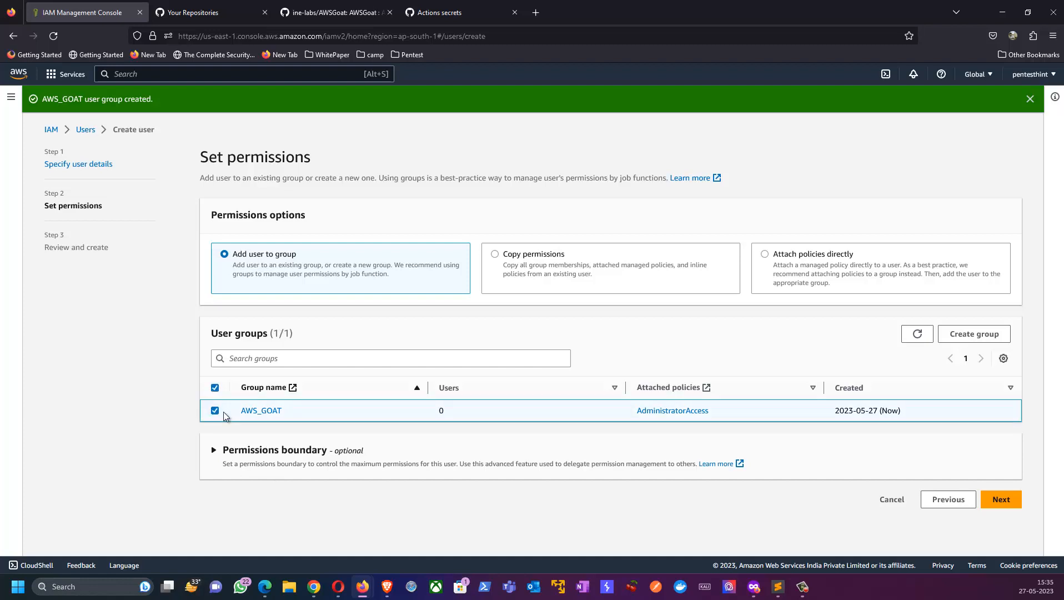
pyautogui.click(1002, 498)
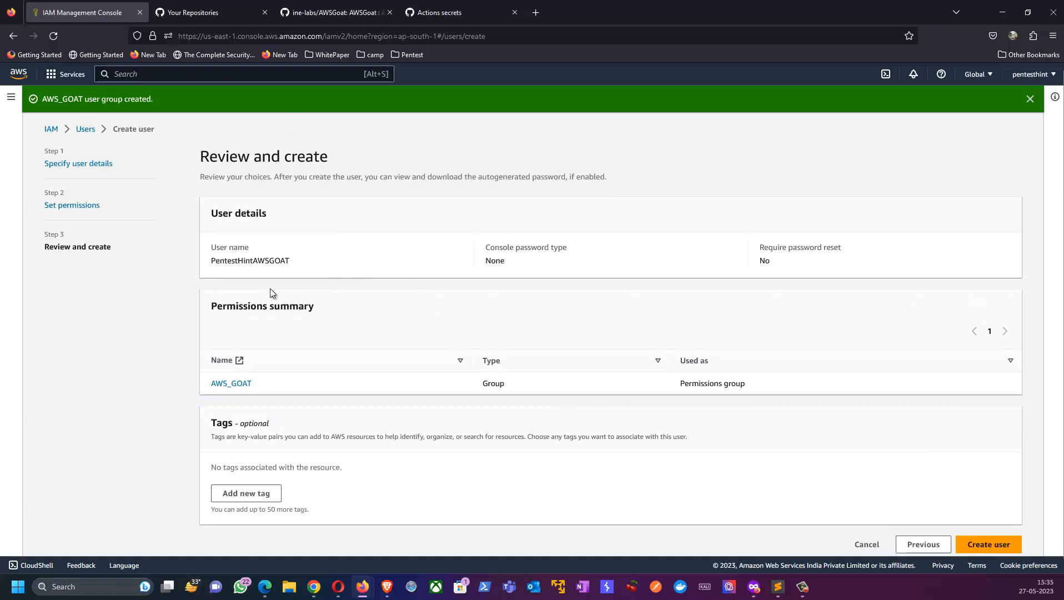
pyautogui.scroll(-1, 306, 322)
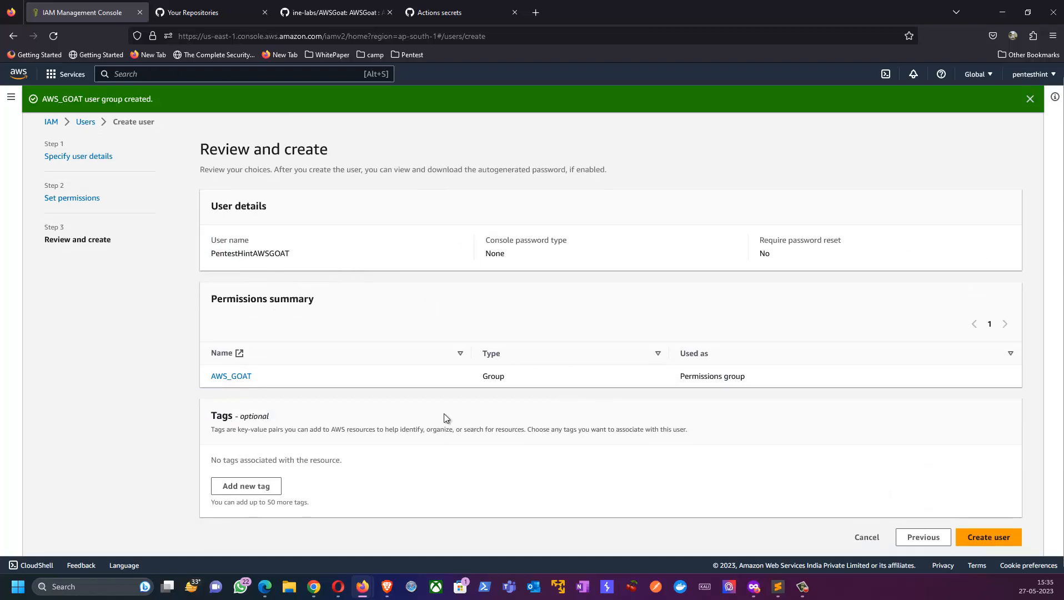
pyautogui.click(986, 536)
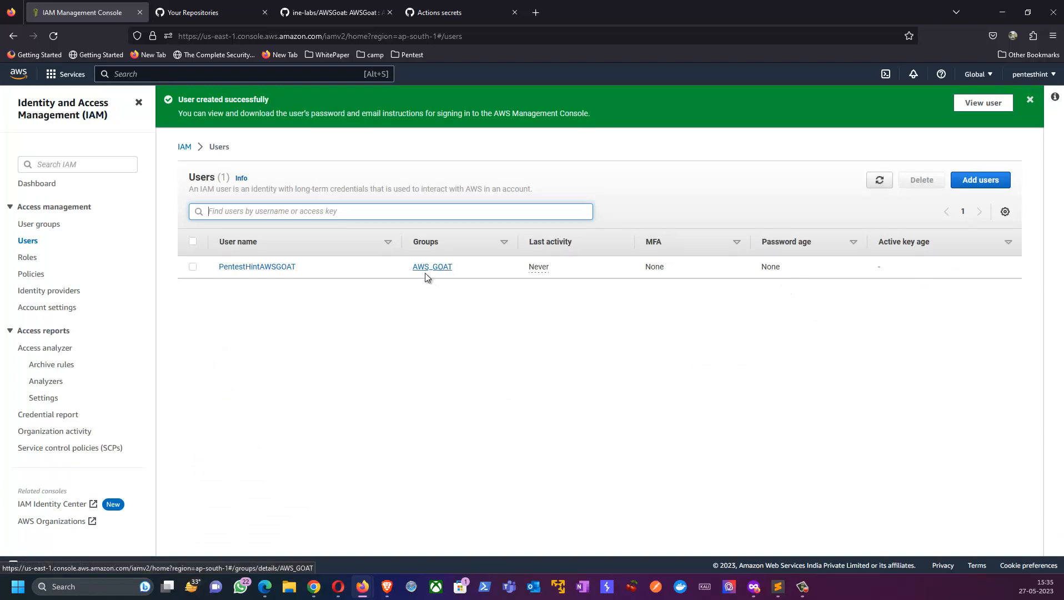
# Step: Open the security credentials of the PentestHintAWSGOAT user and start creating an access key
pyautogui.click(260, 268)
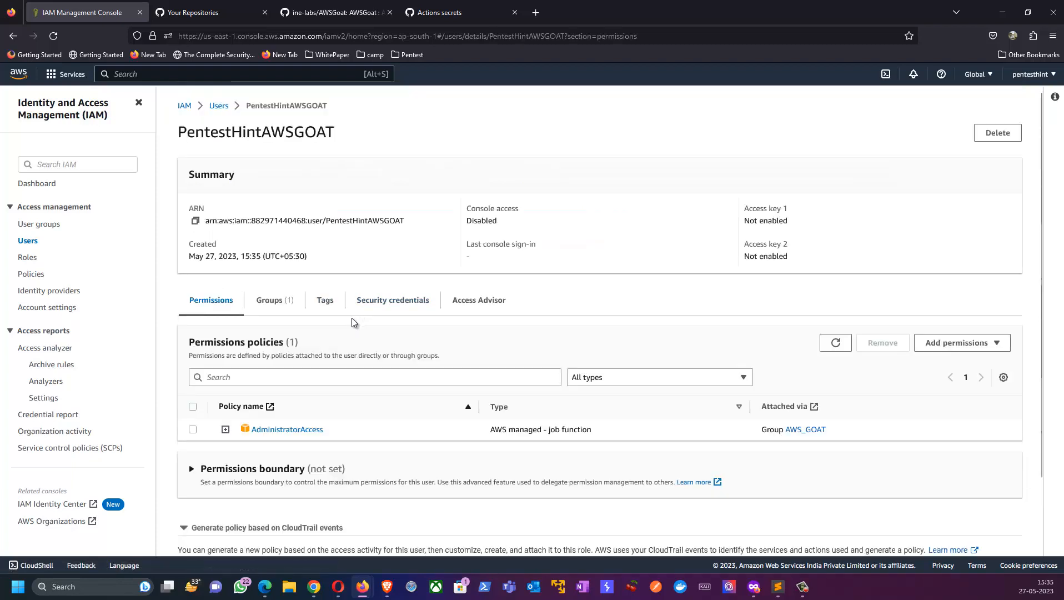
pyautogui.scroll(-3, 282, 322)
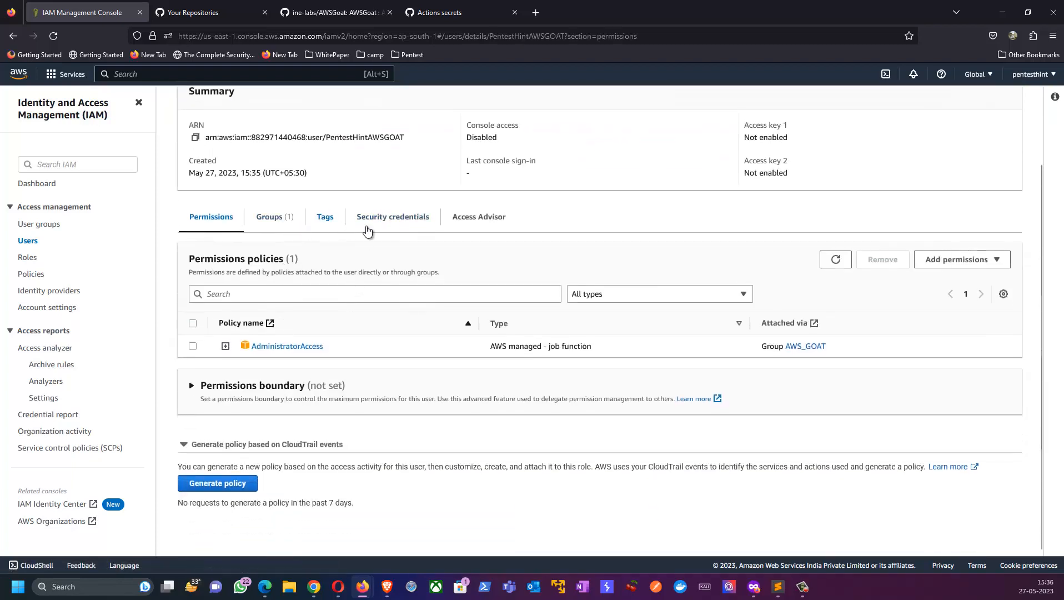
pyautogui.click(388, 220)
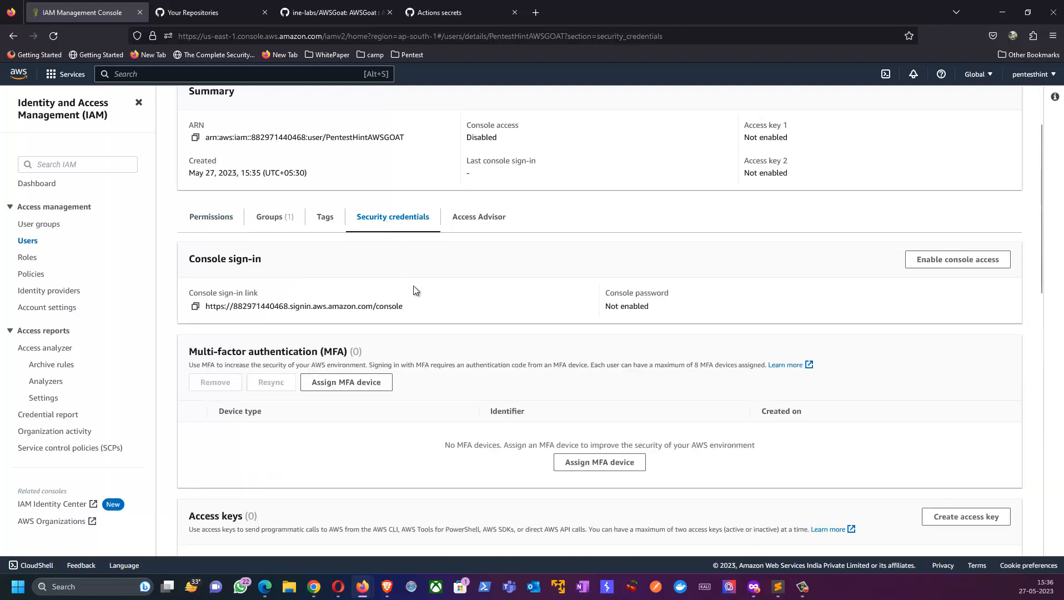
pyautogui.scroll(-5, 416, 297)
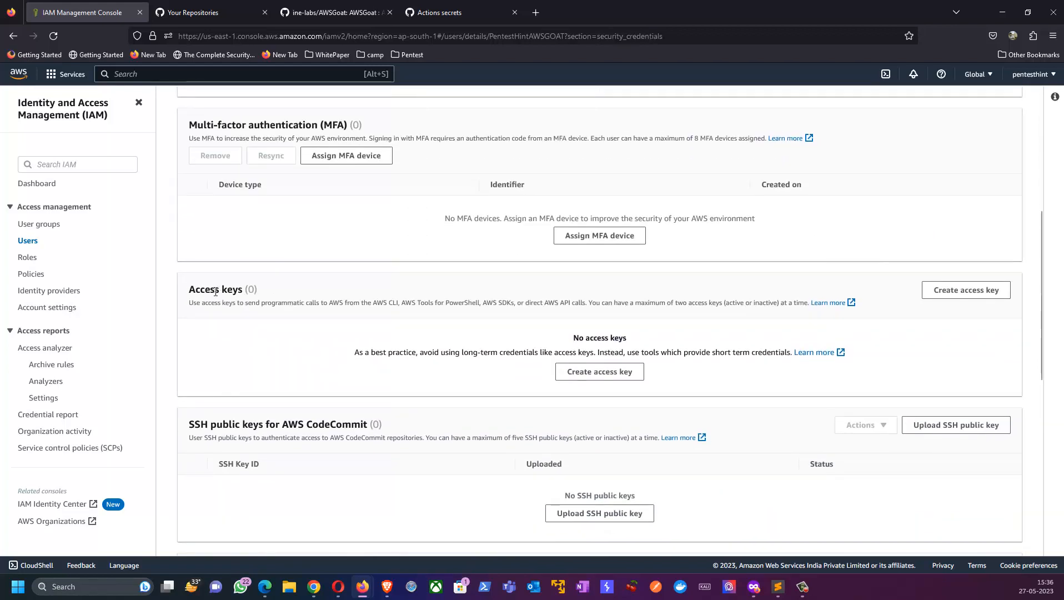
pyautogui.moveTo(215, 291); pyautogui.dragTo(260, 300)
pyautogui.click(600, 373)
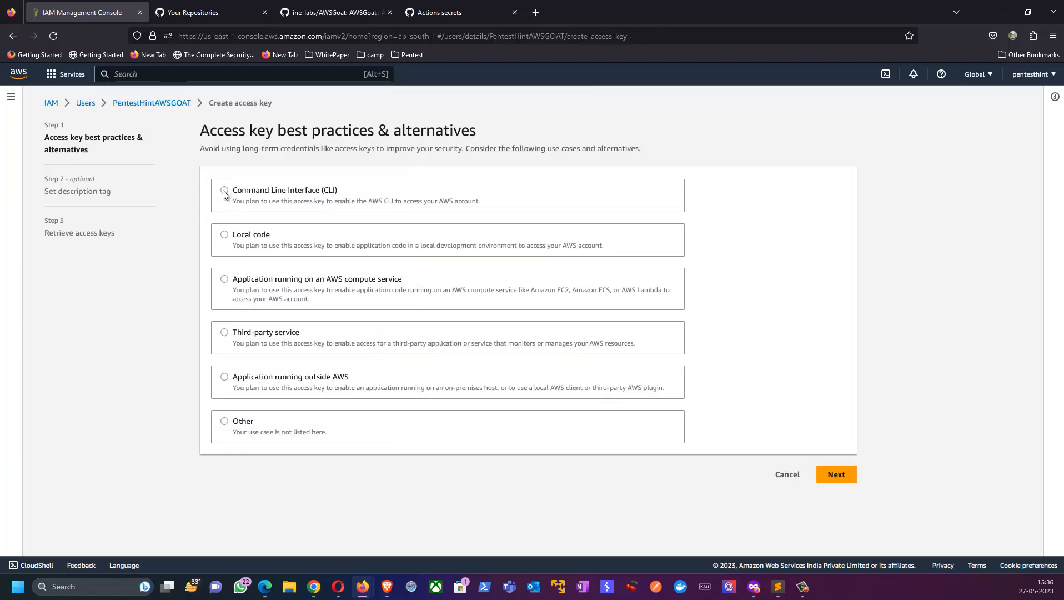
# Step: Choose Command Line Interface (CLI) as the key's use case, acknowledge the recommended alternatives and proceed to the description tag
pyautogui.click(225, 191)
pyautogui.scroll(-1, 703, 444)
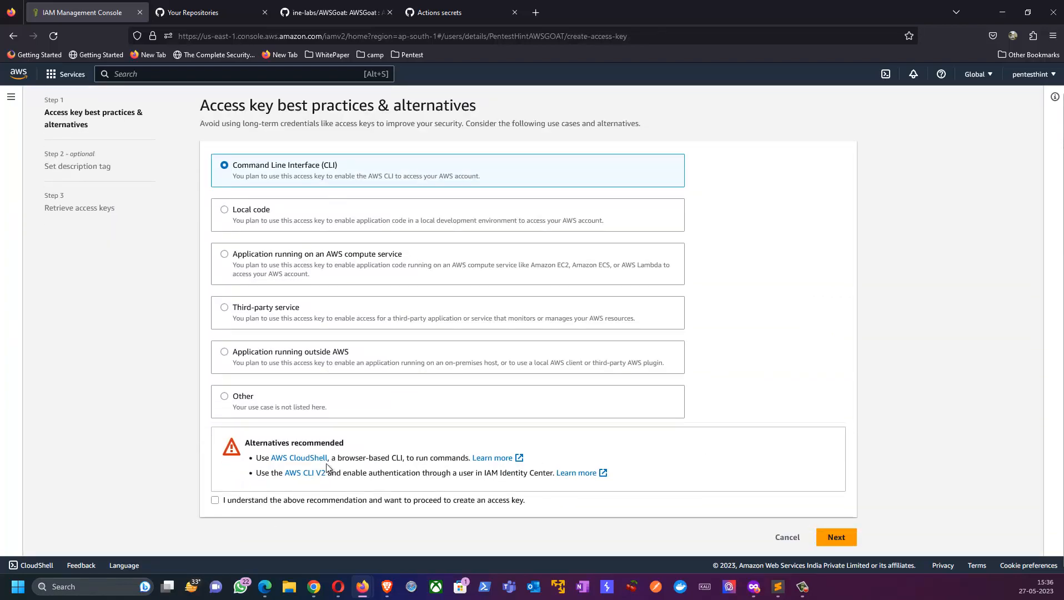
pyautogui.click(214, 500)
pyautogui.moveTo(263, 443); pyautogui.dragTo(277, 443)
pyautogui.moveTo(366, 470); pyautogui.dragTo(606, 482)
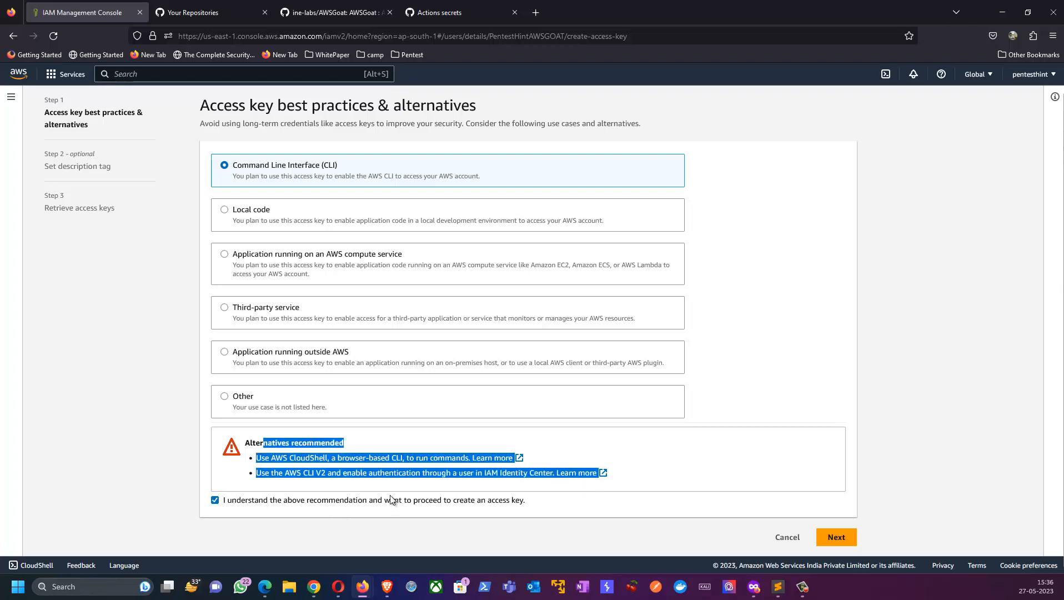
pyautogui.click(528, 513)
pyautogui.click(834, 538)
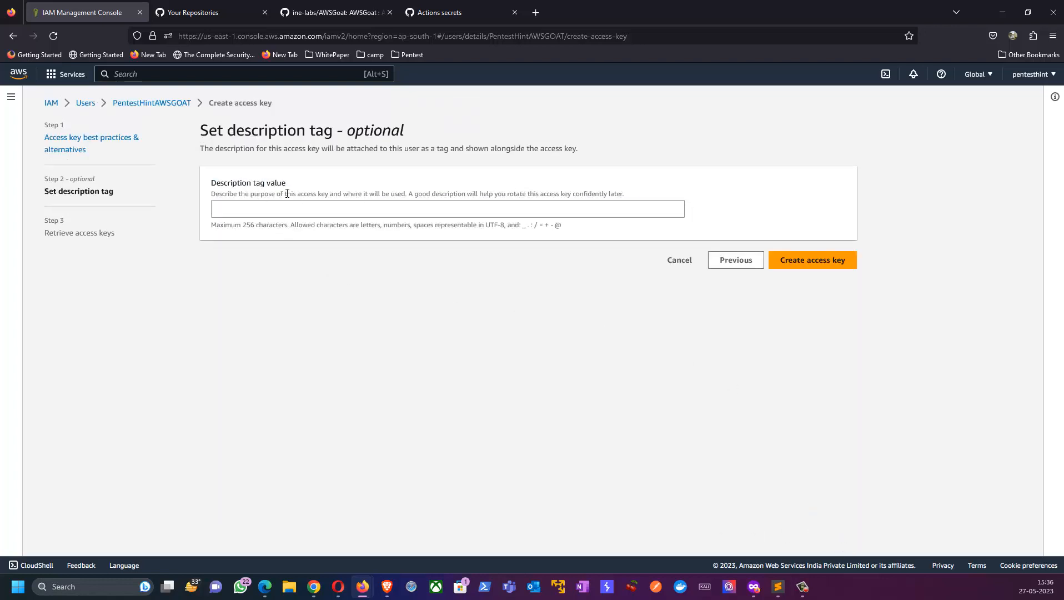
# Step: Set the description tag value to aws_goa and create the access key
pyautogui.click(281, 210)
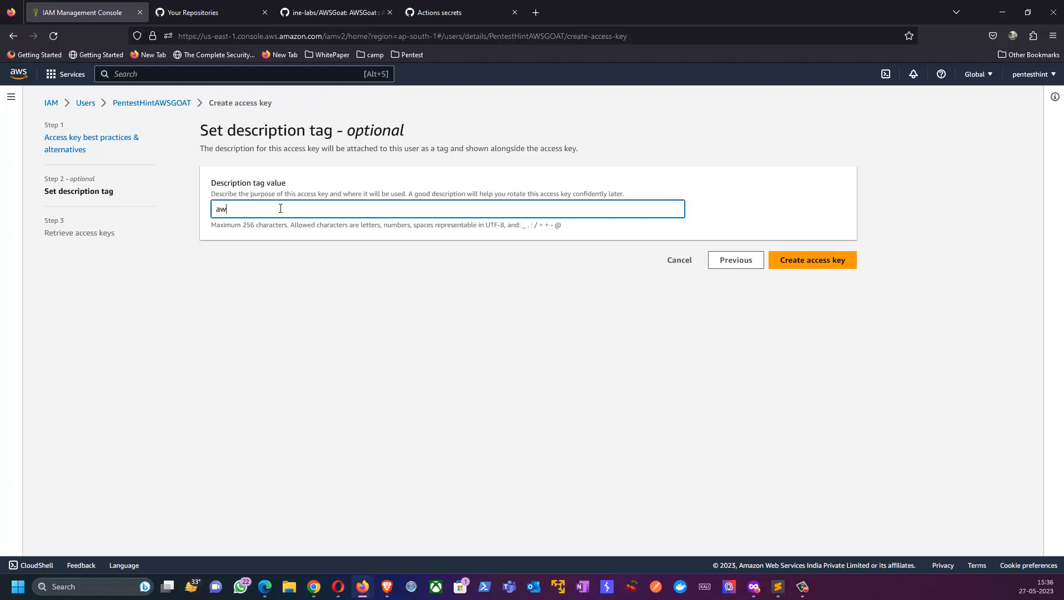
pyautogui.write('aws_goat_keys')
pyautogui.click(803, 265)
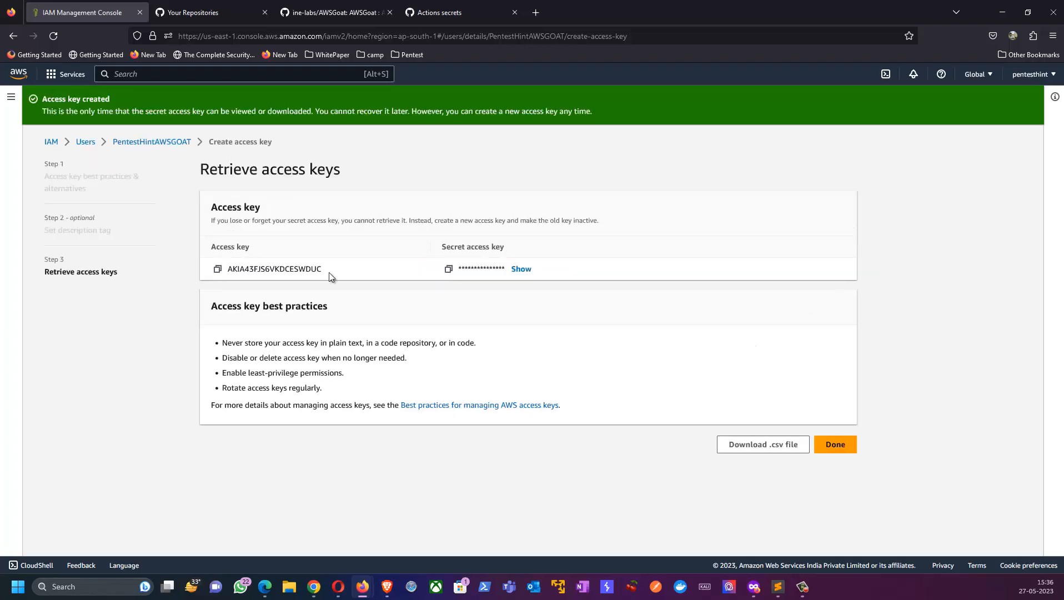
# Step: Start a new Actions repository secret in the AWSGoat fork, named AWS_ACCESS_KEY as given in the README
pyautogui.click(217, 269)
pyautogui.click(330, 12)
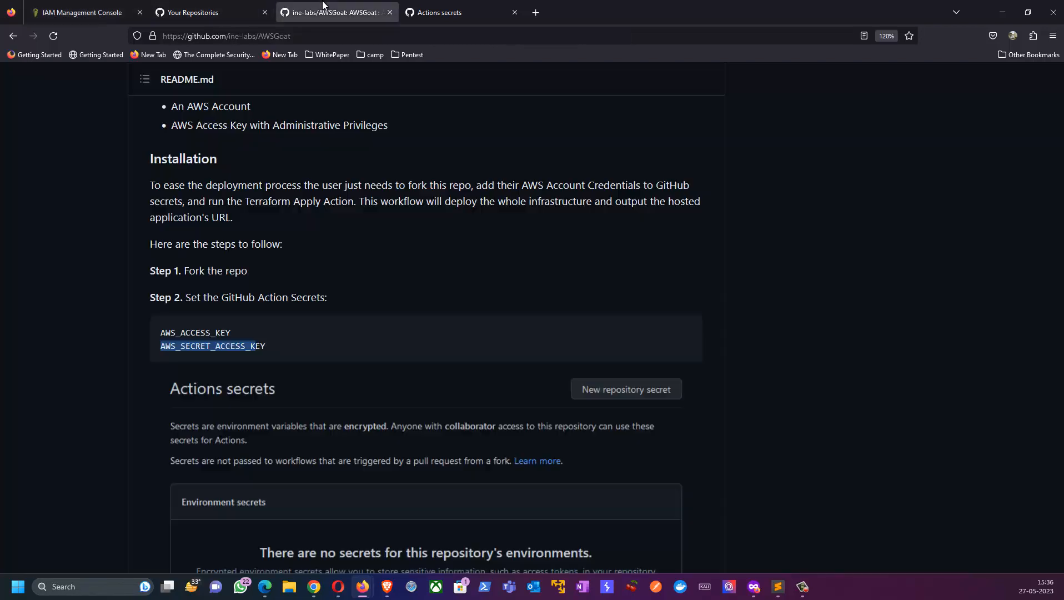
pyautogui.moveTo(232, 332); pyautogui.dragTo(165, 332)
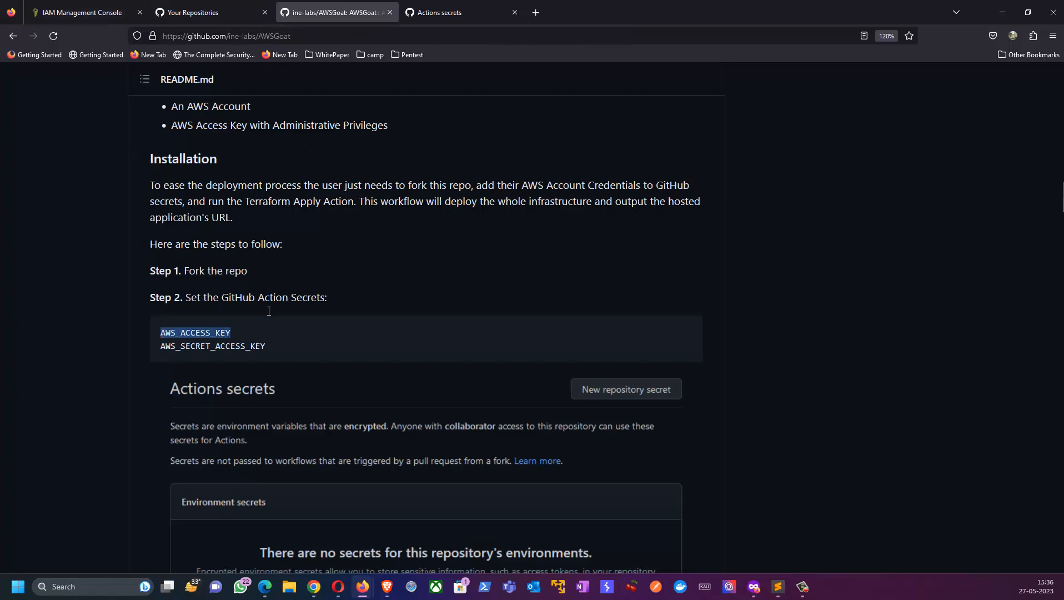
pyautogui.click(458, 12)
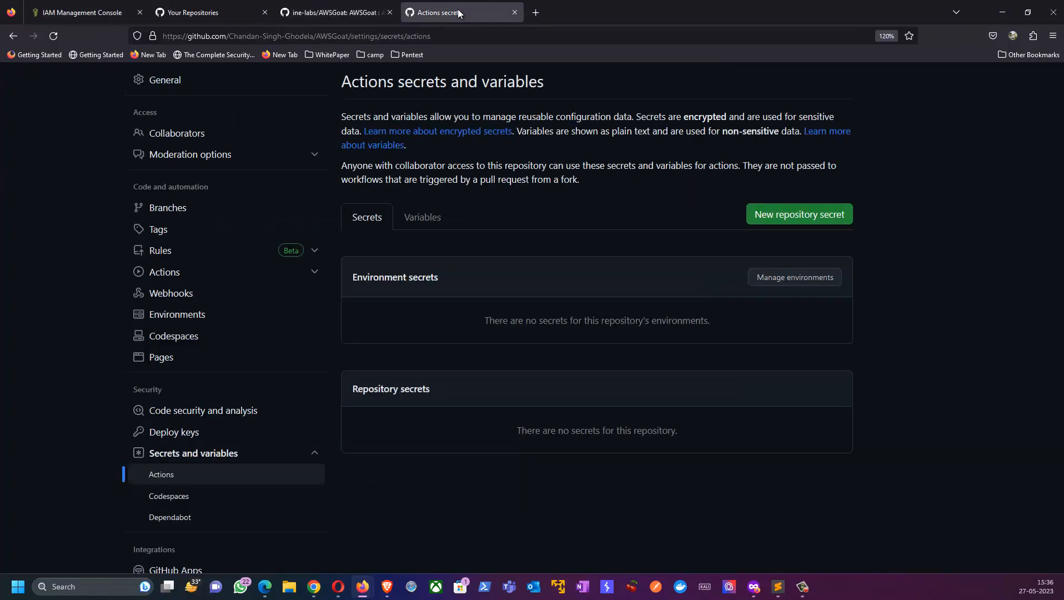
pyautogui.click(780, 218)
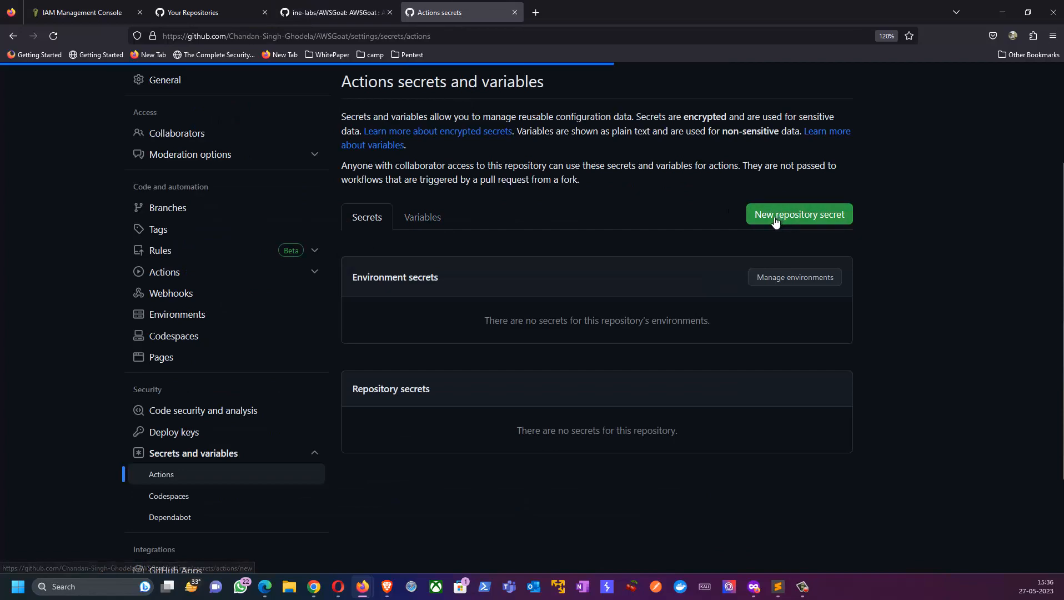
pyautogui.click(333, 12)
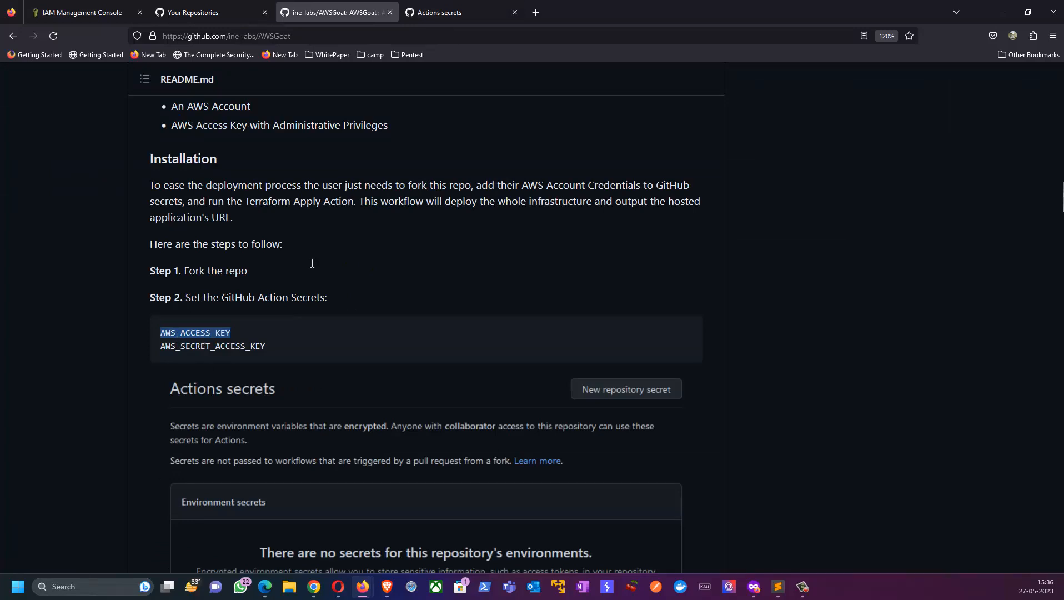
pyautogui.click(448, 11)
pyautogui.click(382, 277)
pyautogui.hotkey('ctrl', 'v')
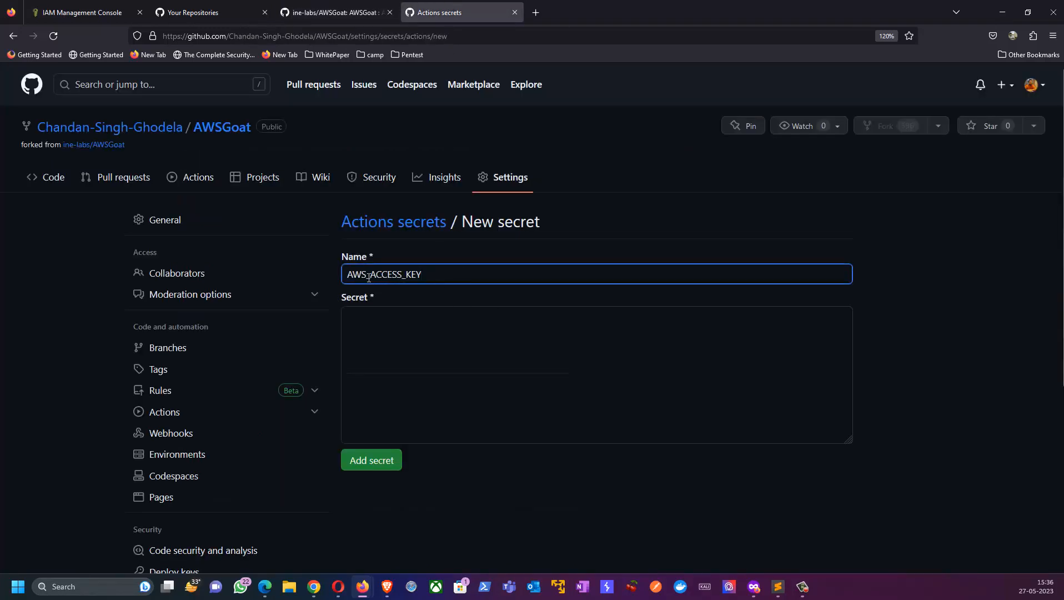
# Step: Copy the IAM user's access key from the AWS console into the Secret field and add the AWS_ACCESS_KEY secret
pyautogui.click(85, 14)
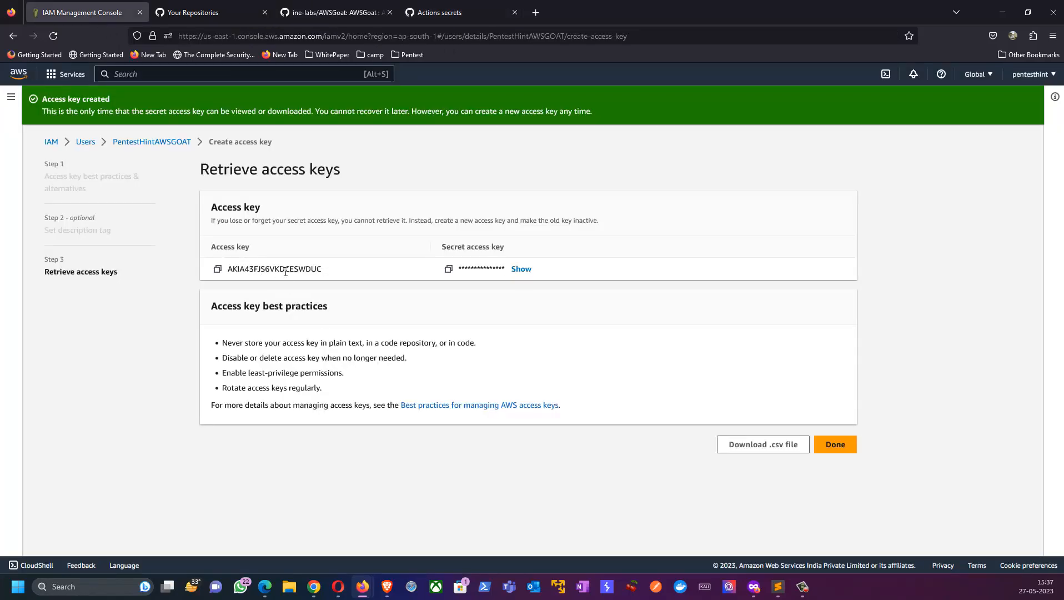
pyautogui.click(217, 268)
pyautogui.click(444, 12)
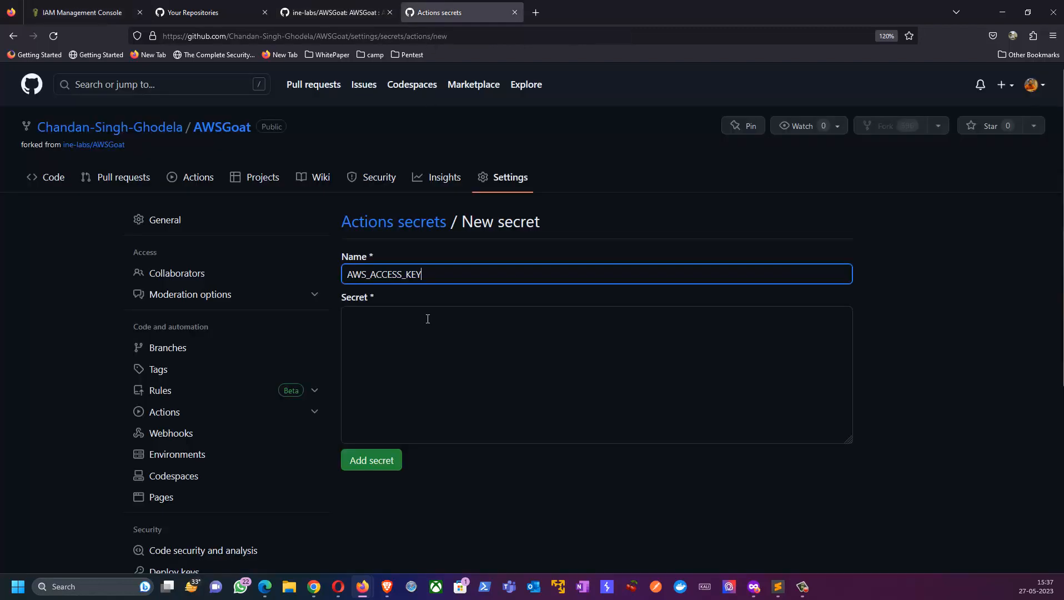
pyautogui.click(389, 345)
pyautogui.hotkey('ctrl', 'v')
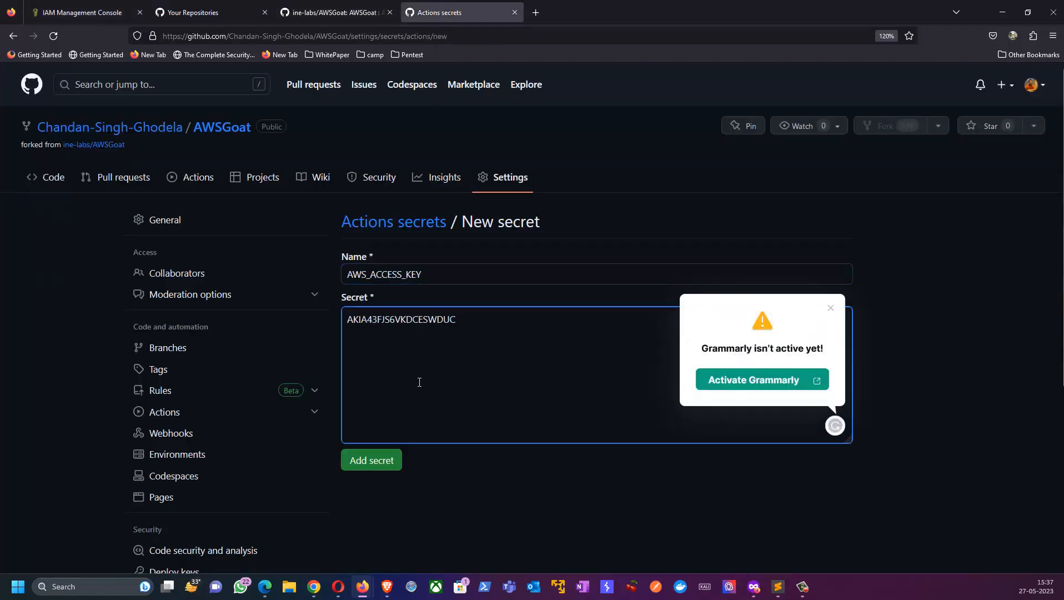
pyautogui.click(380, 462)
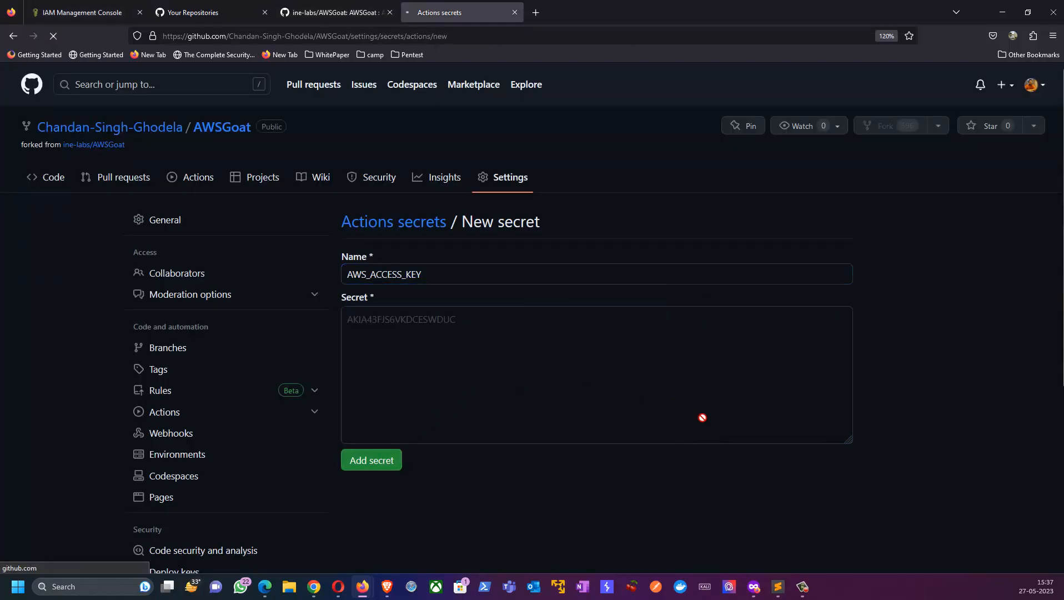
pyautogui.scroll(-4, 688, 415)
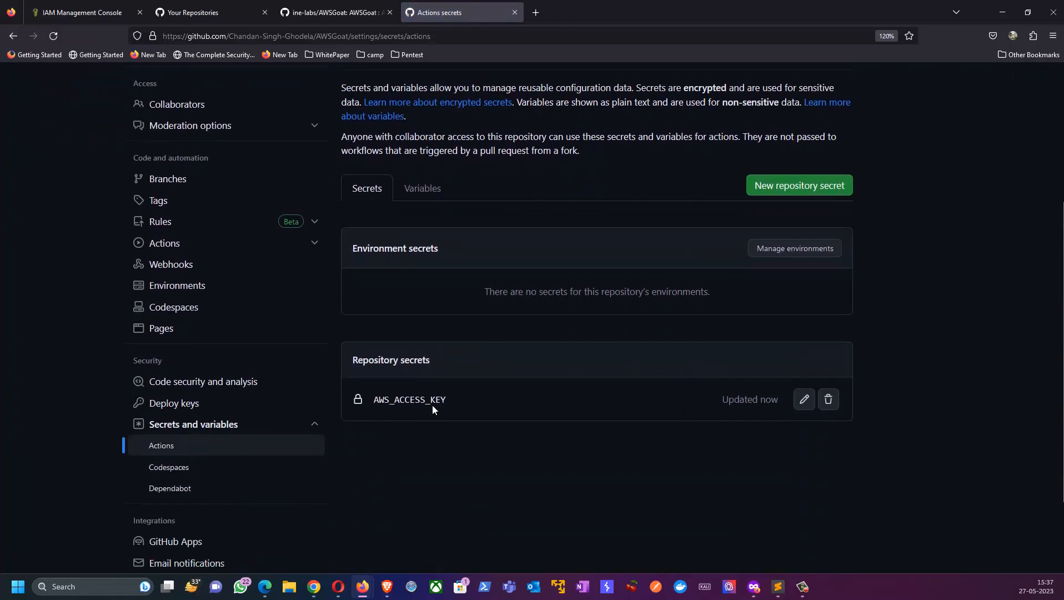
# Step: Start a second repository secret in the fork, named AWS_SECRET_ACCESS_KEY as given in the README
pyautogui.click(333, 12)
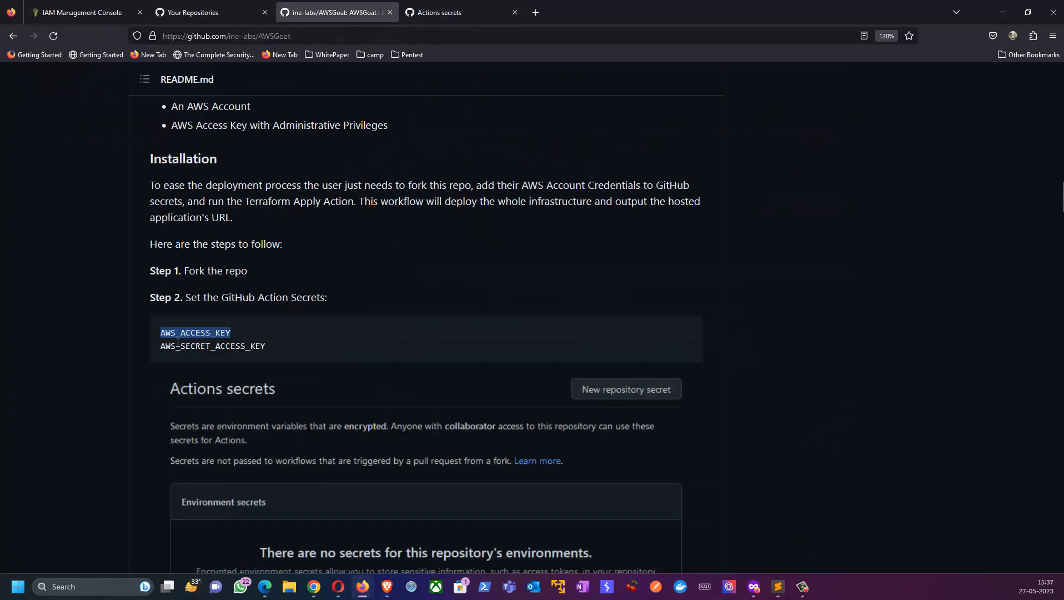
pyautogui.moveTo(161, 347); pyautogui.dragTo(276, 356)
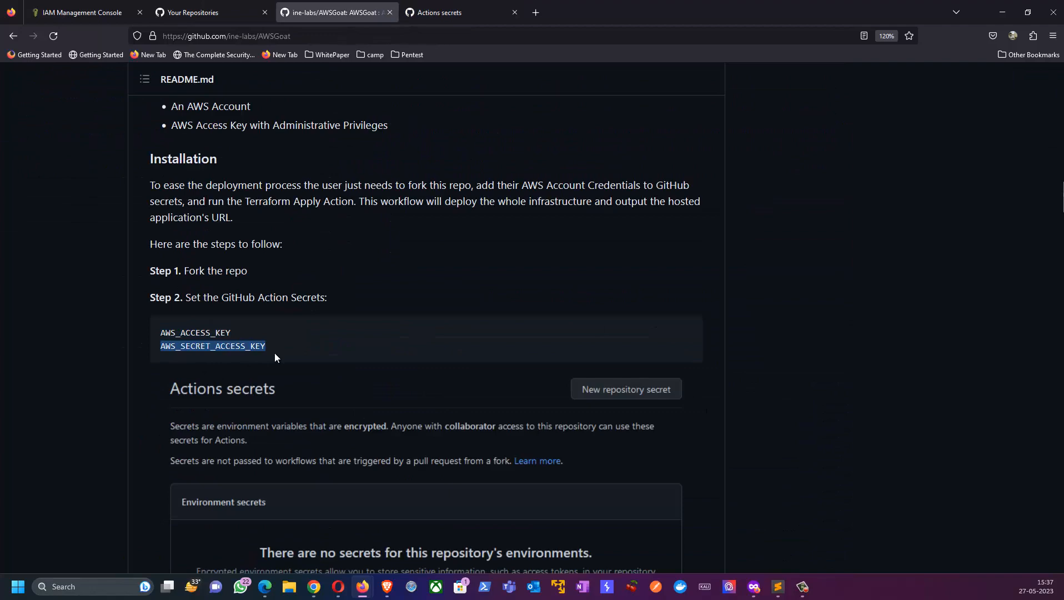
pyautogui.click(439, 12)
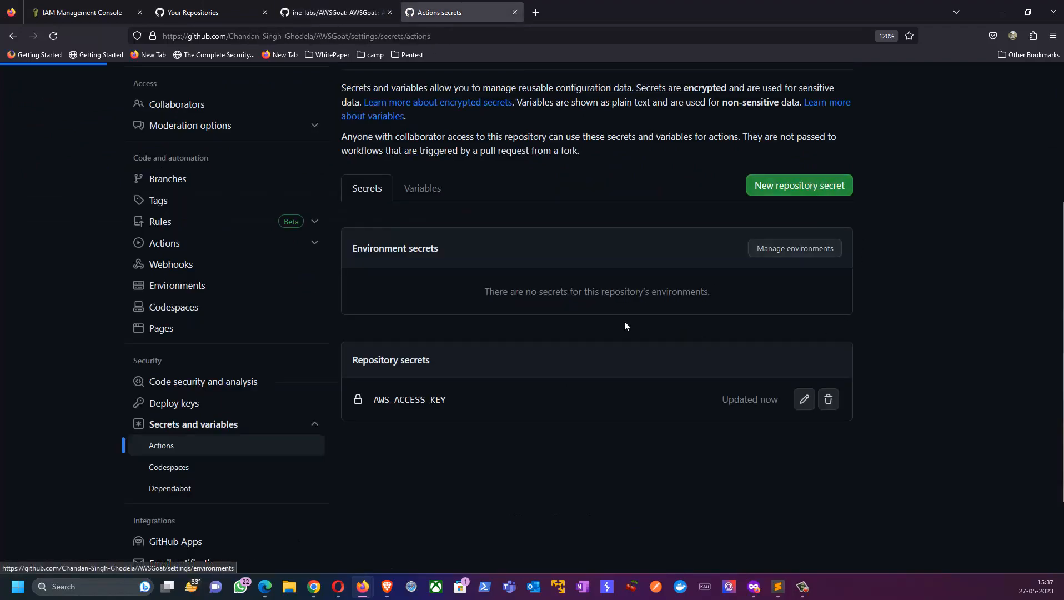
pyautogui.click(404, 274)
pyautogui.hotkey('ctrl', 'v')
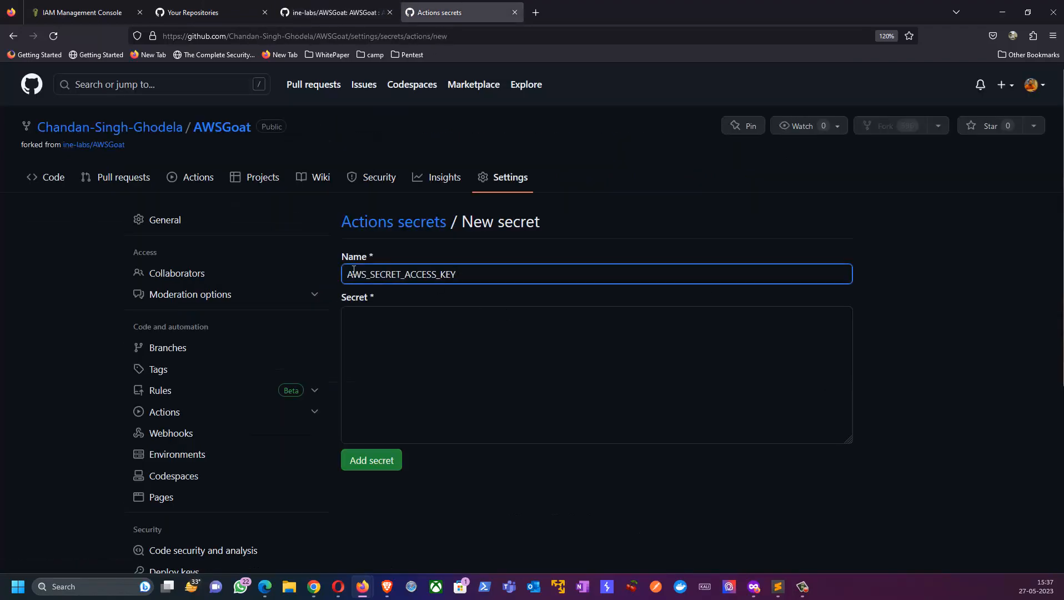
# Step: Copy the secret access key from the AWS console into the Secret field, add the secret and check the repository secrets list
pyautogui.click(63, 12)
pyautogui.click(449, 269)
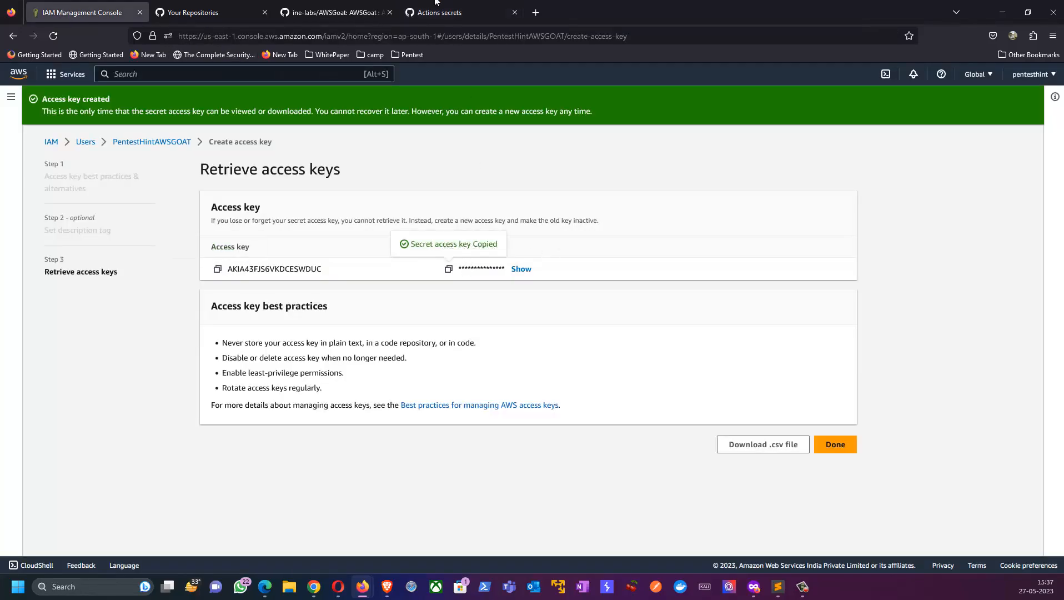
pyautogui.click(440, 12)
pyautogui.click(383, 339)
pyautogui.hotkey('ctrl', 'v')
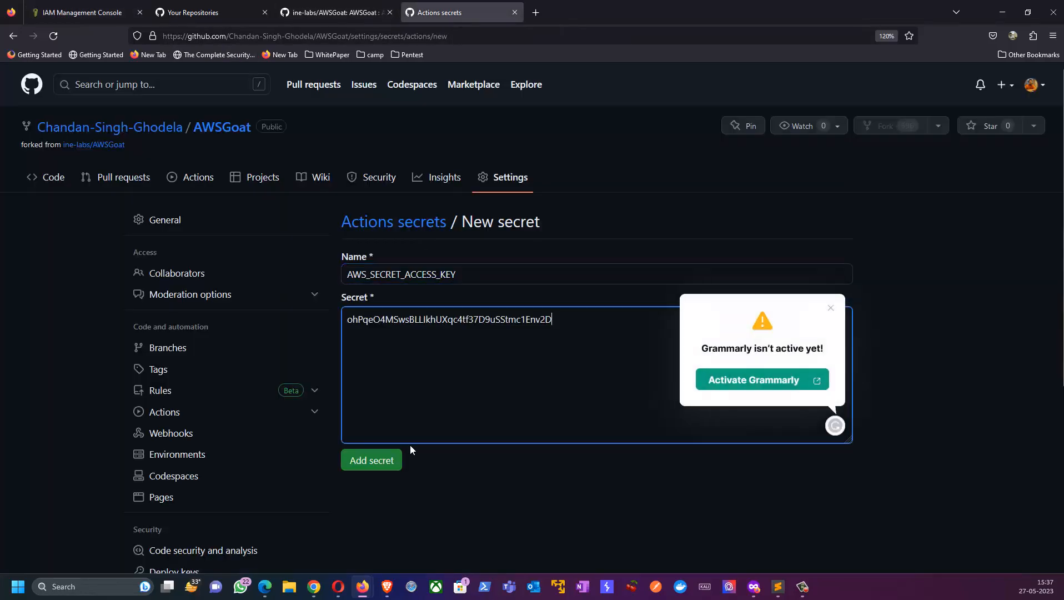
pyautogui.click(379, 461)
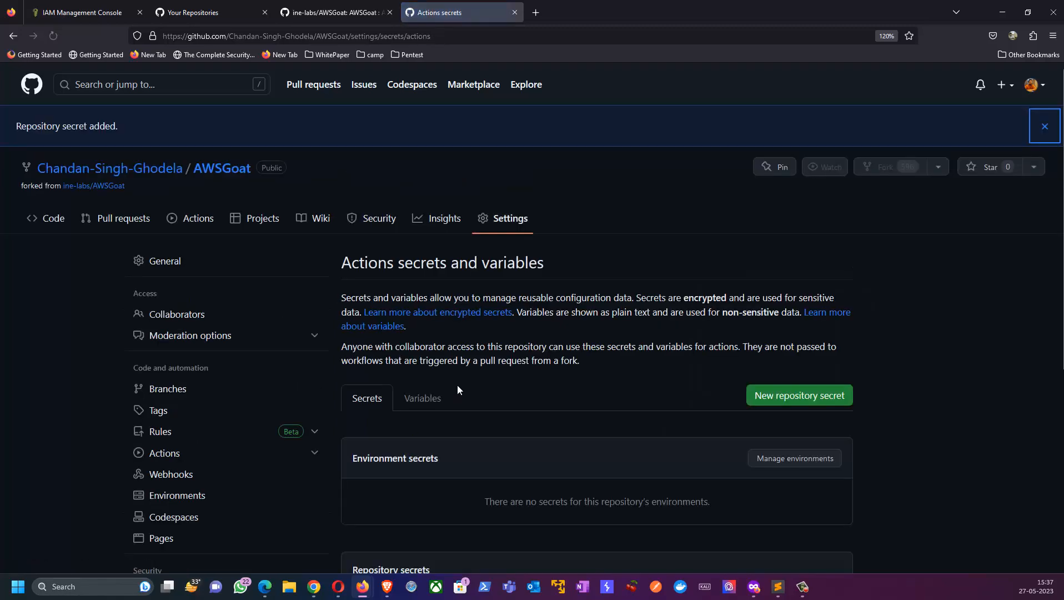
pyautogui.scroll(-4, 457, 385)
pyautogui.scroll(-2, 458, 387)
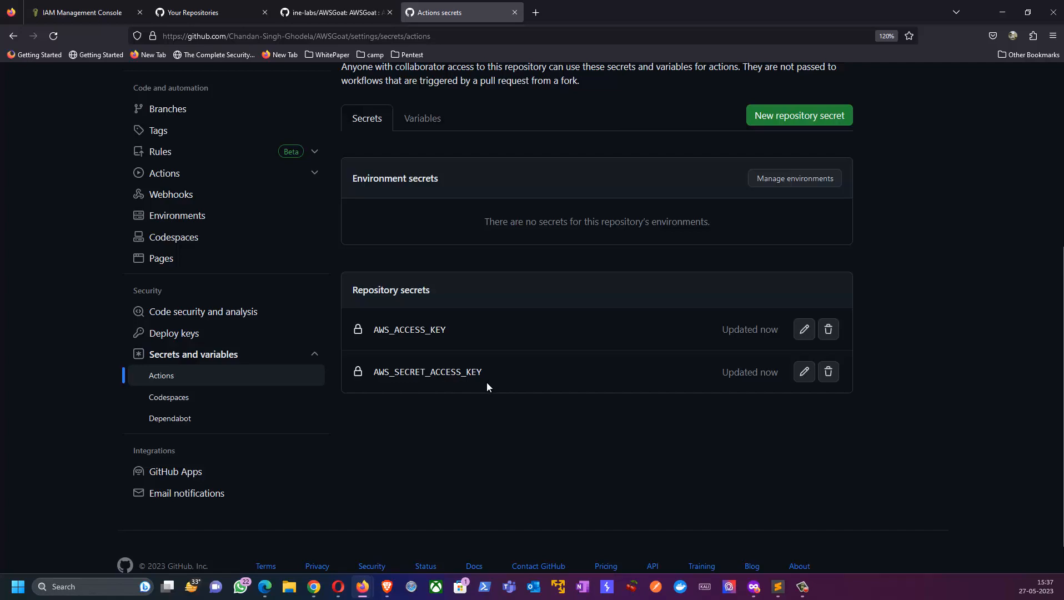
pyautogui.scroll(4, 485, 383)
# Step: Close the access key creation in the AWS console, continuing without viewing or downloading the secret key
pyautogui.click(49, 4)
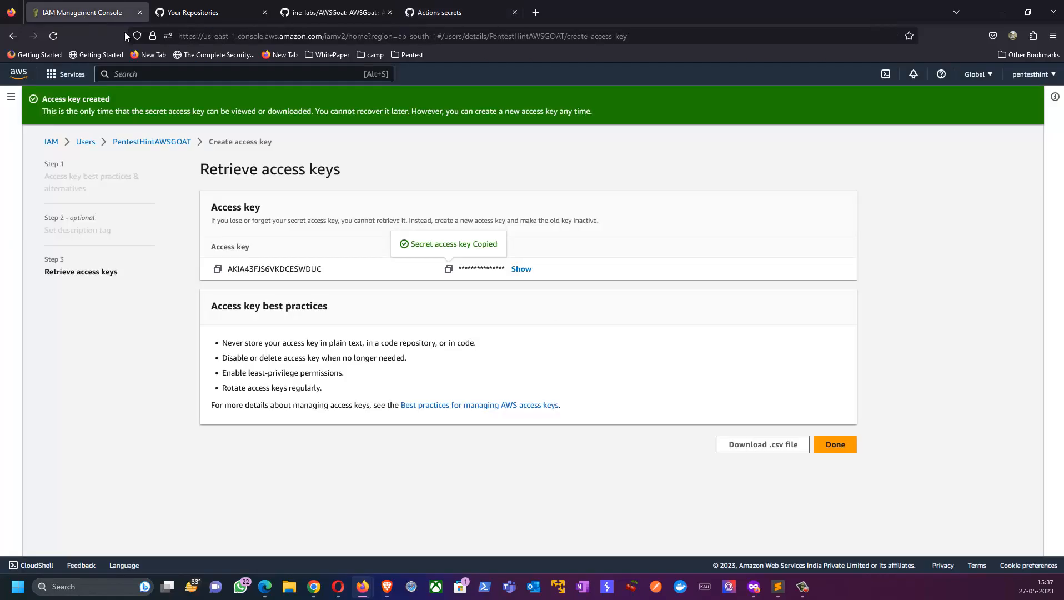
pyautogui.click(830, 445)
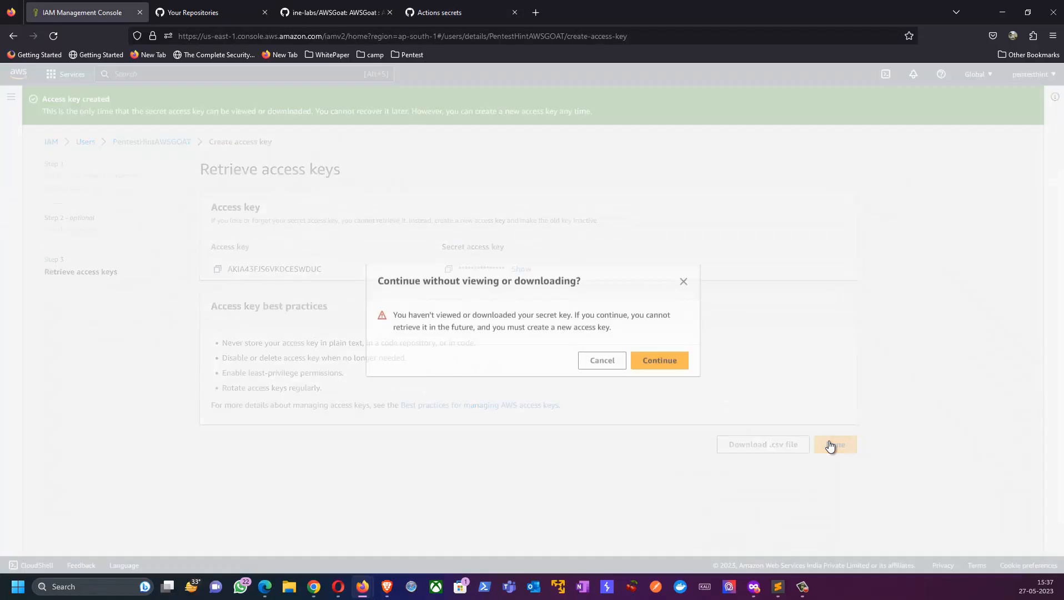
pyautogui.click(671, 359)
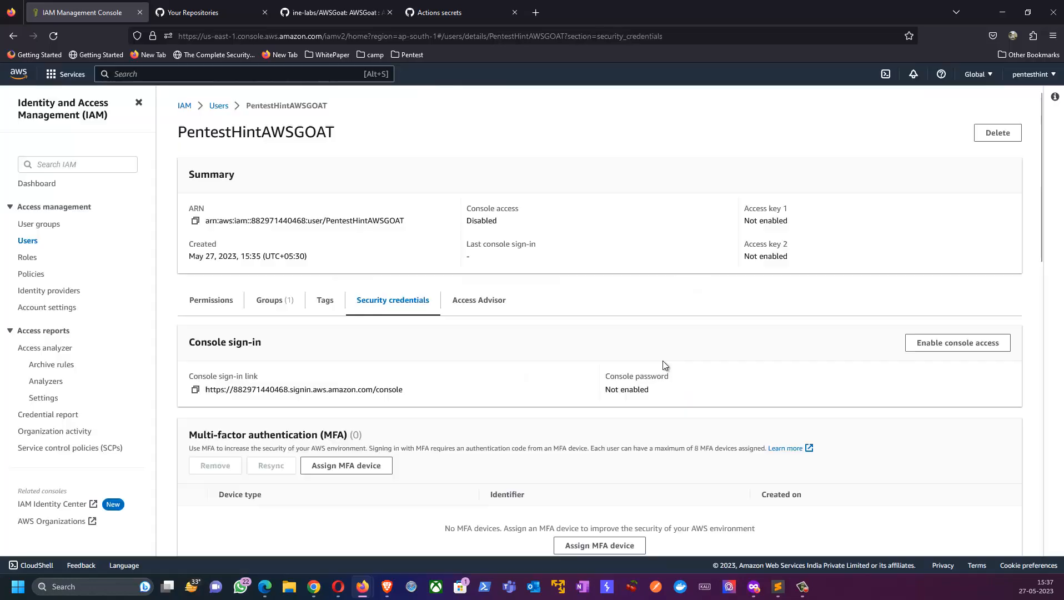
# Step: Return to the ine-labs/AWSGoat README and read Step 3 on running the Terraform Apply workflow
pyautogui.click(235, 6)
pyautogui.click(339, 9)
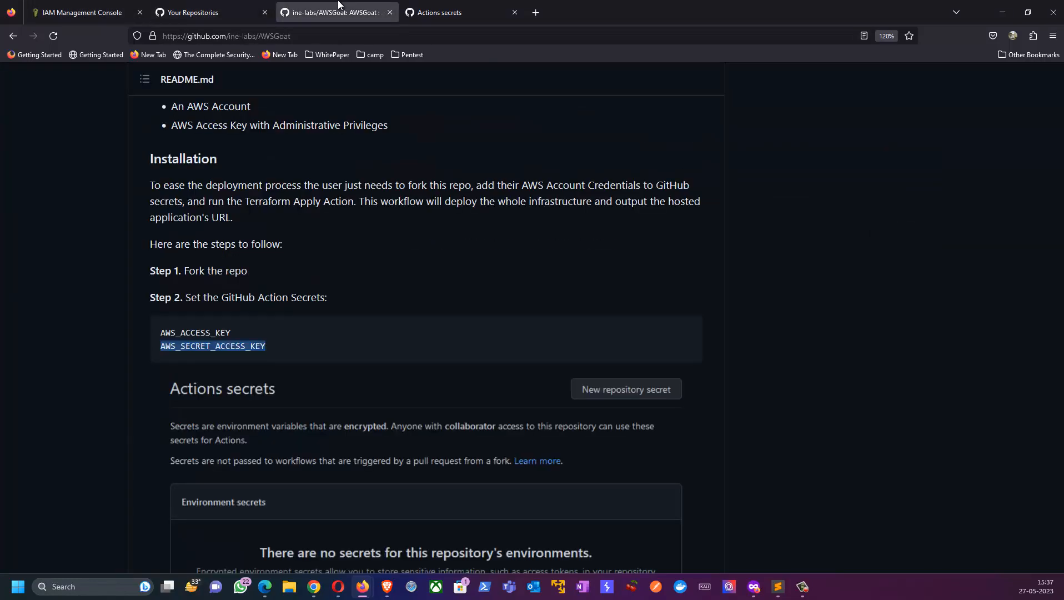
pyautogui.scroll(-5, 239, 300)
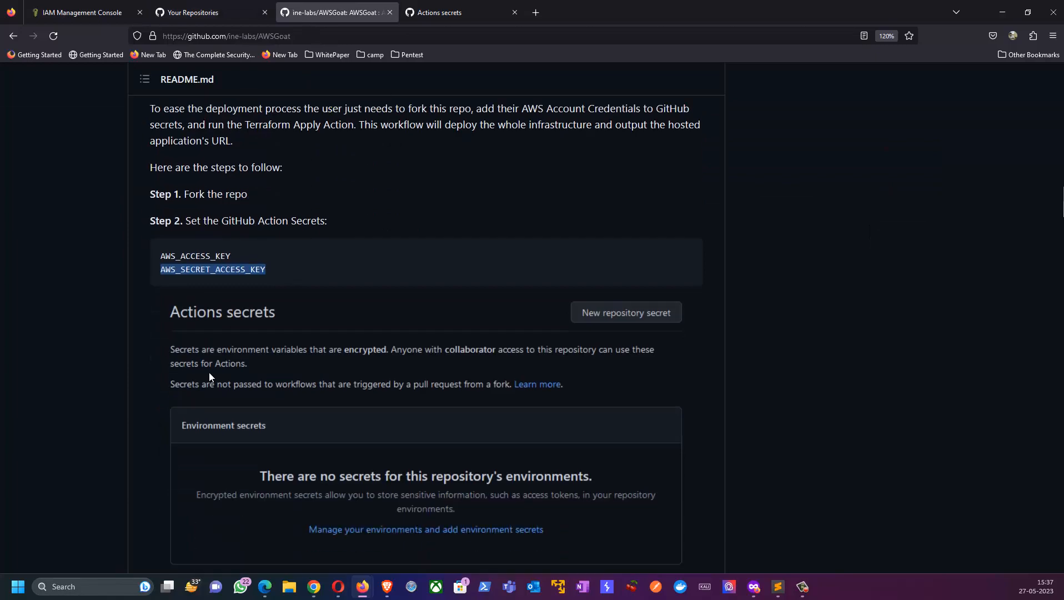
pyautogui.scroll(-5, 212, 290)
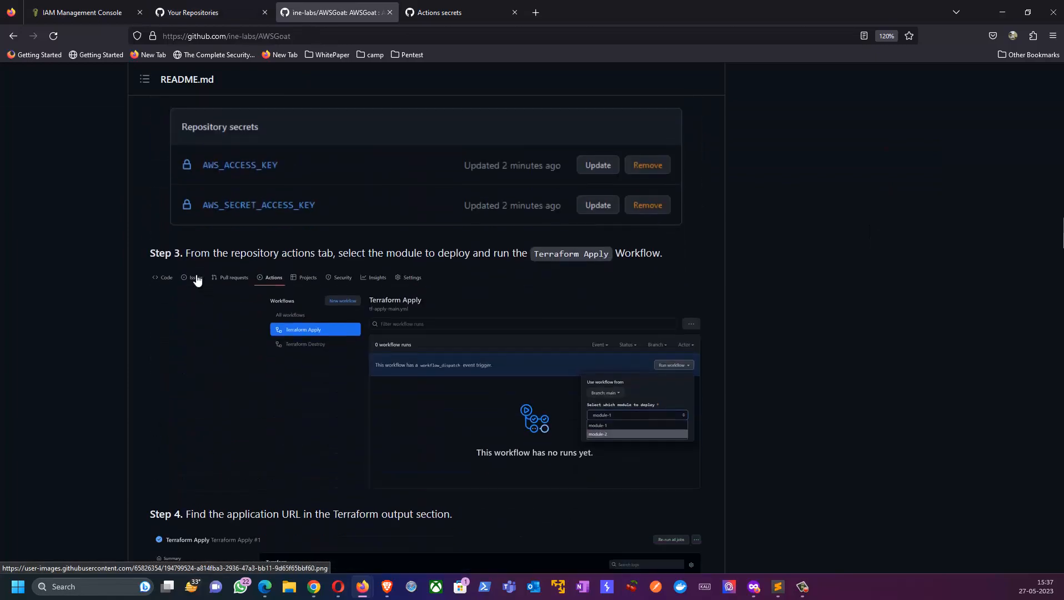
# Step: Open the Actions page of the forked AWSGoat repository and enable its workflows
pyautogui.moveTo(186, 253); pyautogui.dragTo(488, 268)
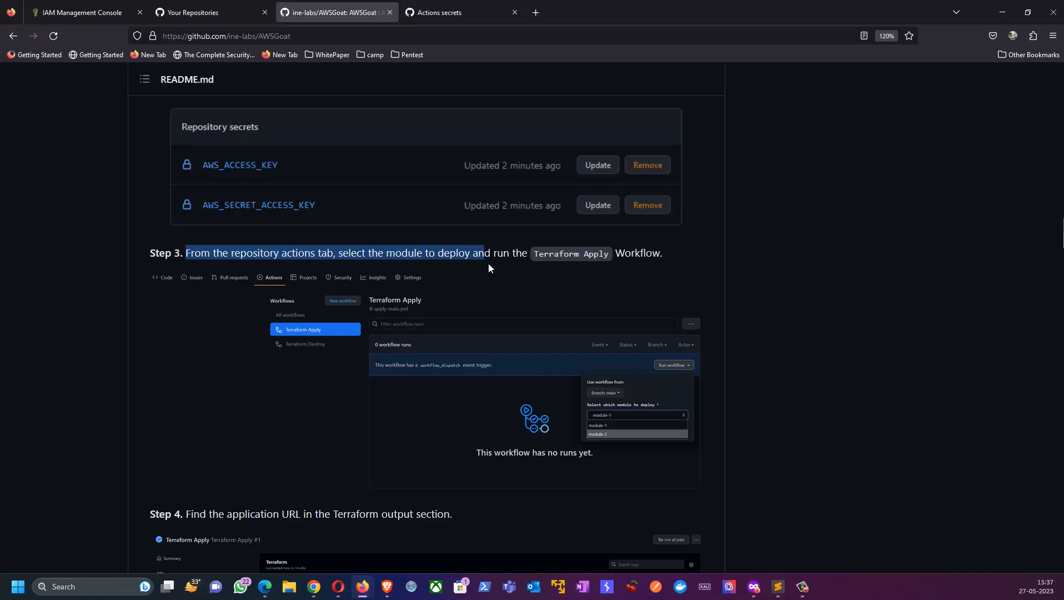
pyautogui.moveTo(574, 259); pyautogui.dragTo(657, 258)
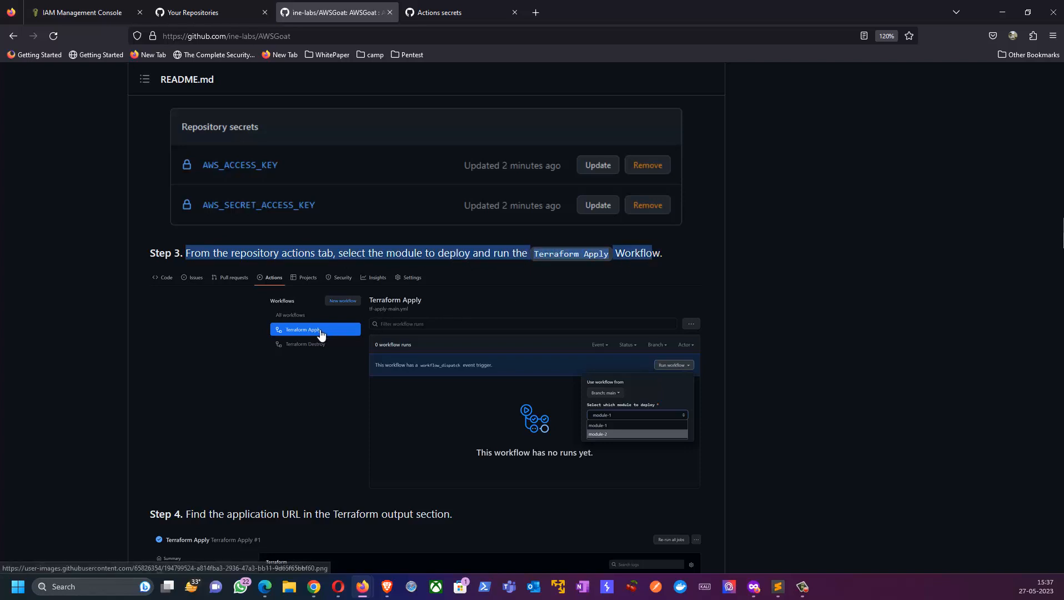
pyautogui.click(465, 21)
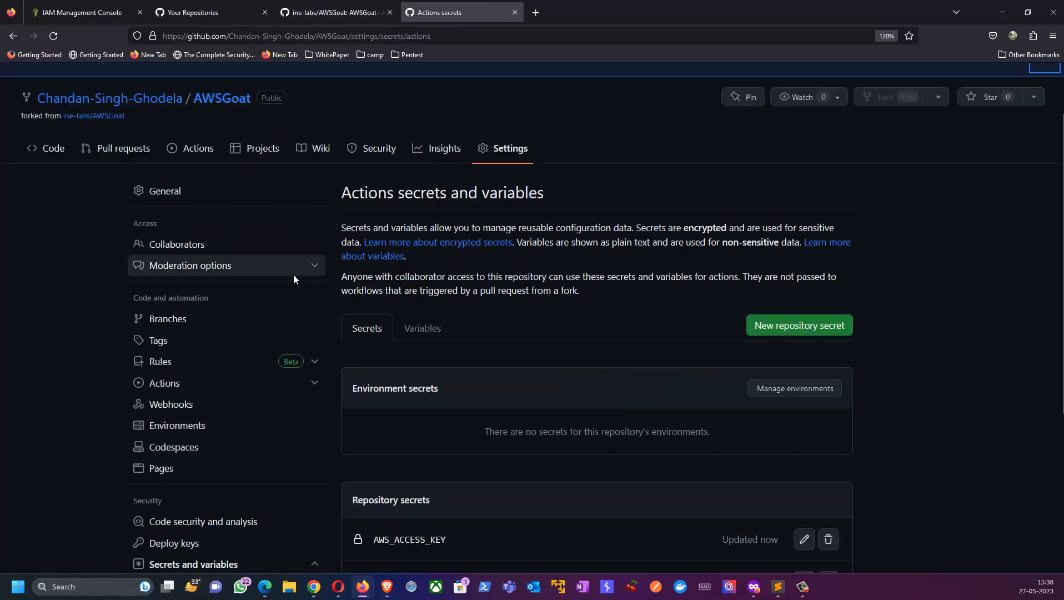
pyautogui.scroll(-5, 291, 280)
pyautogui.scroll(5, 390, 304)
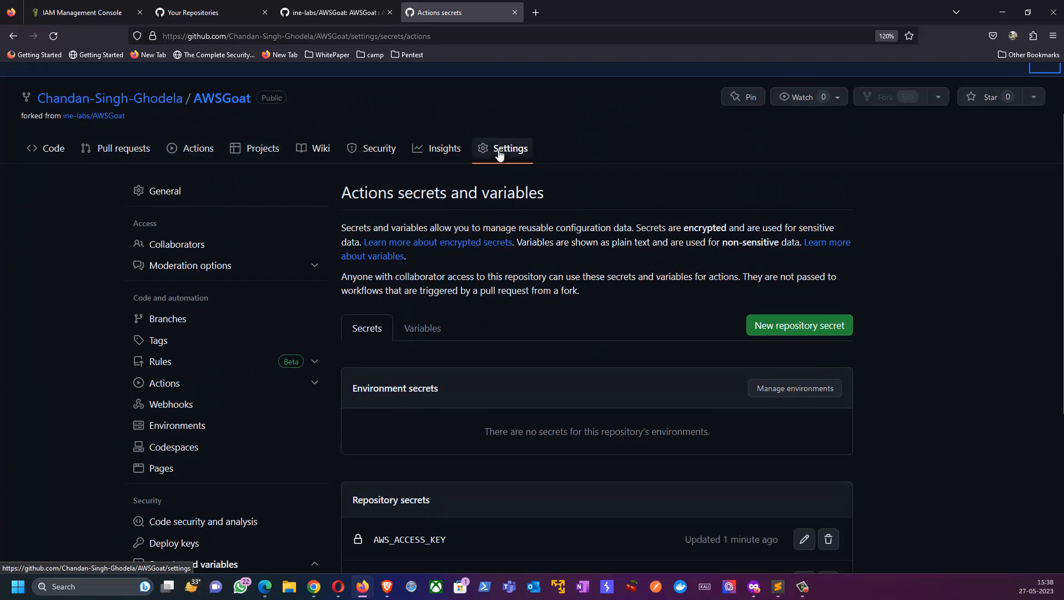
pyautogui.click(198, 153)
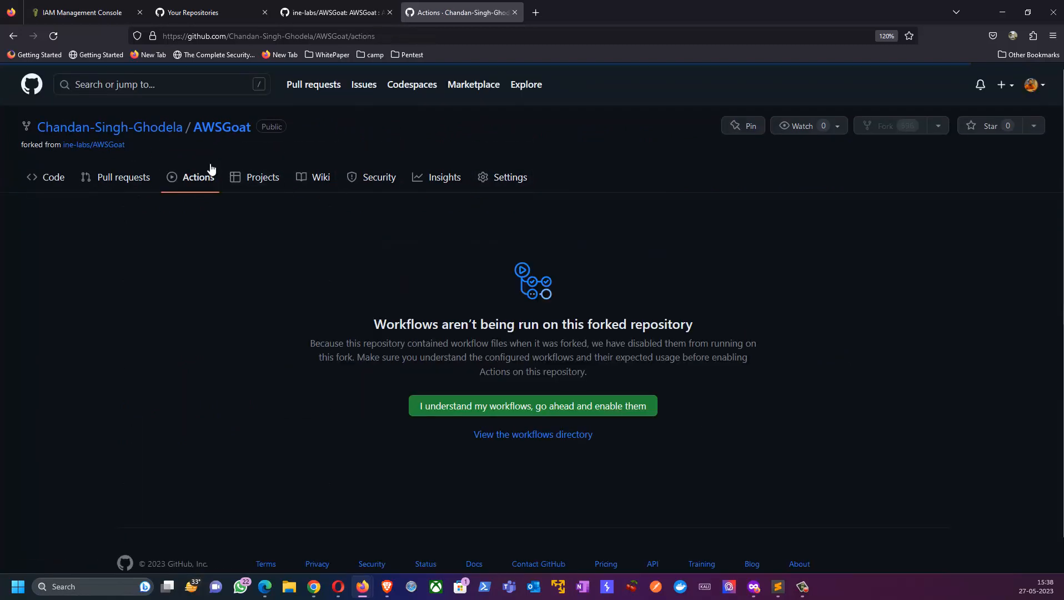
pyautogui.click(484, 412)
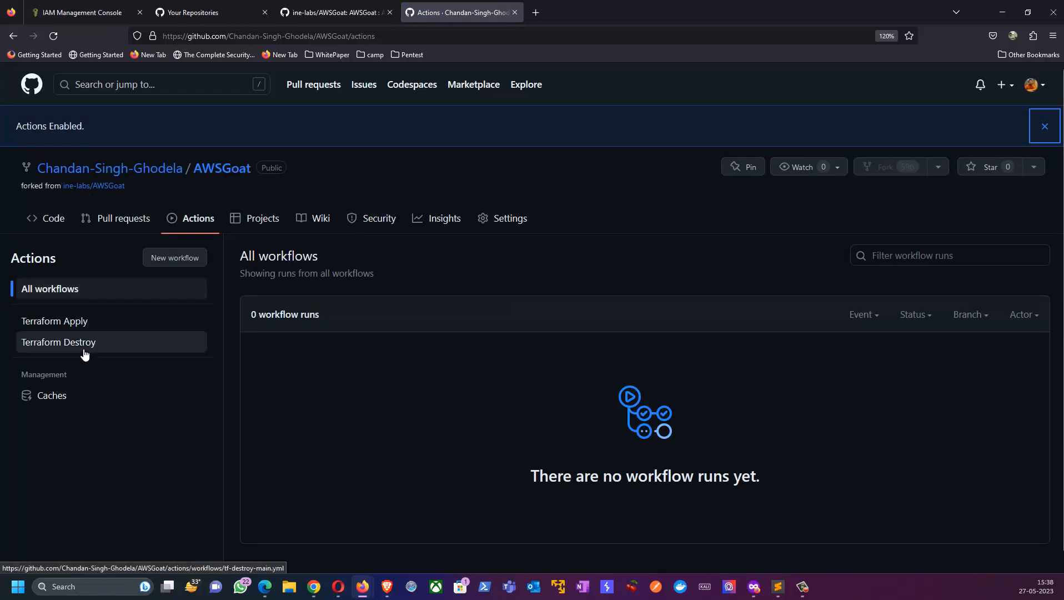
# Step: Open the run form of the Terraform Apply workflow and review its branch and module choices
pyautogui.click(84, 323)
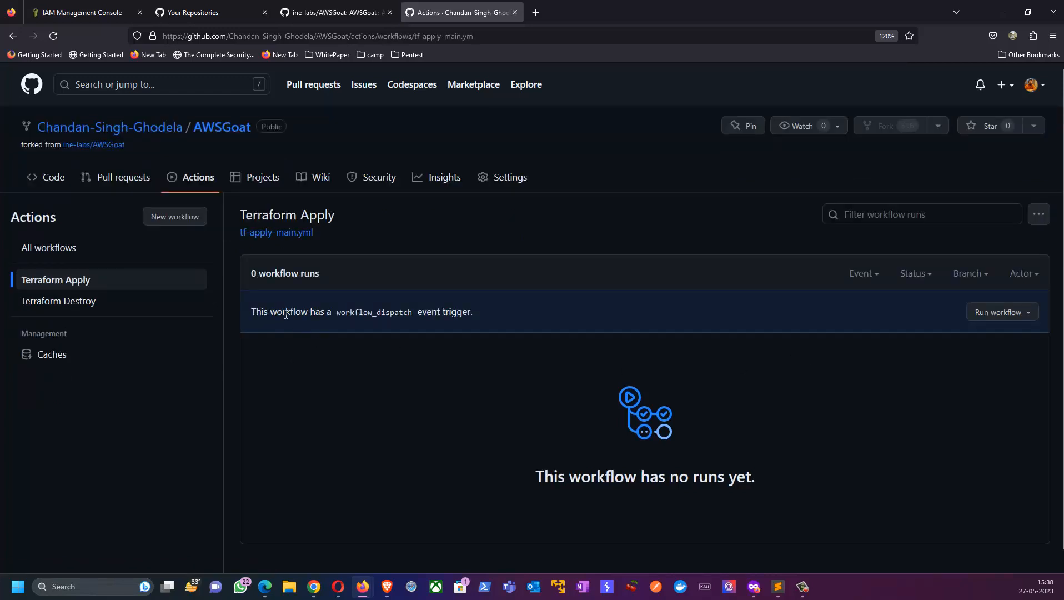
pyautogui.moveTo(282, 314); pyautogui.dragTo(457, 317)
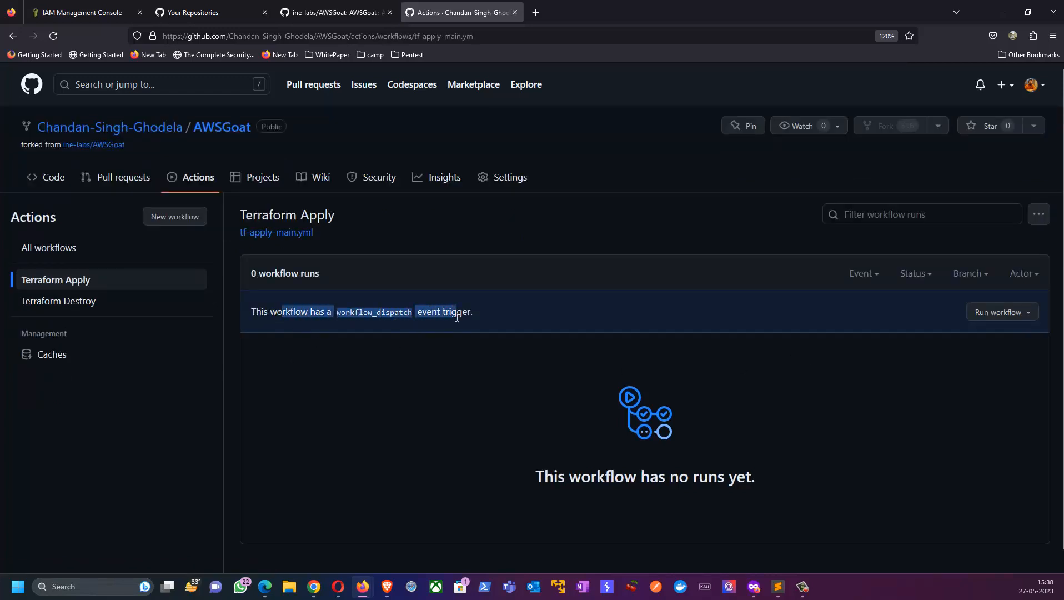
pyautogui.click(993, 312)
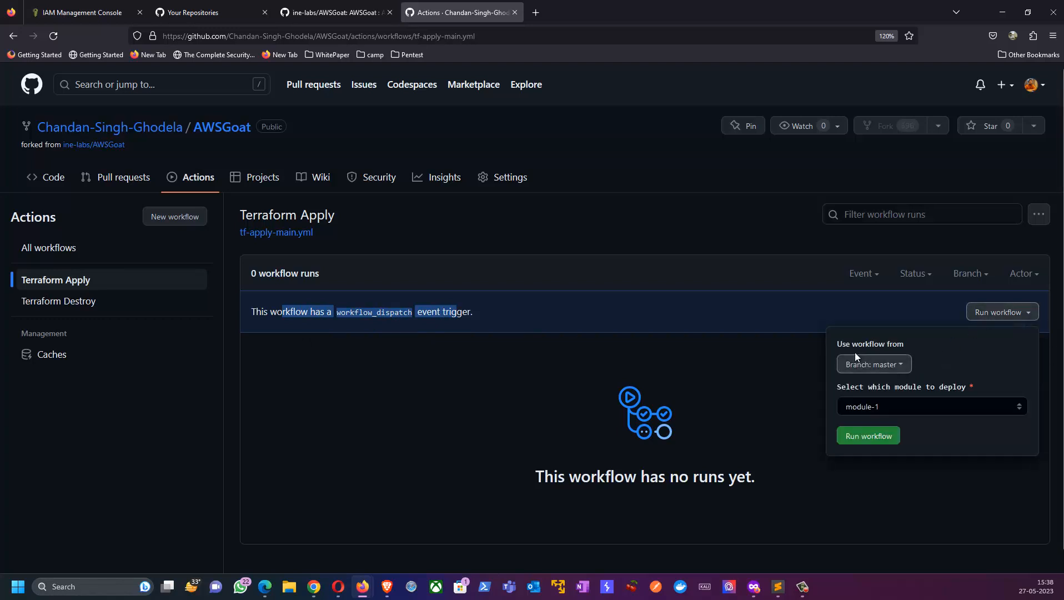
pyautogui.click(890, 365)
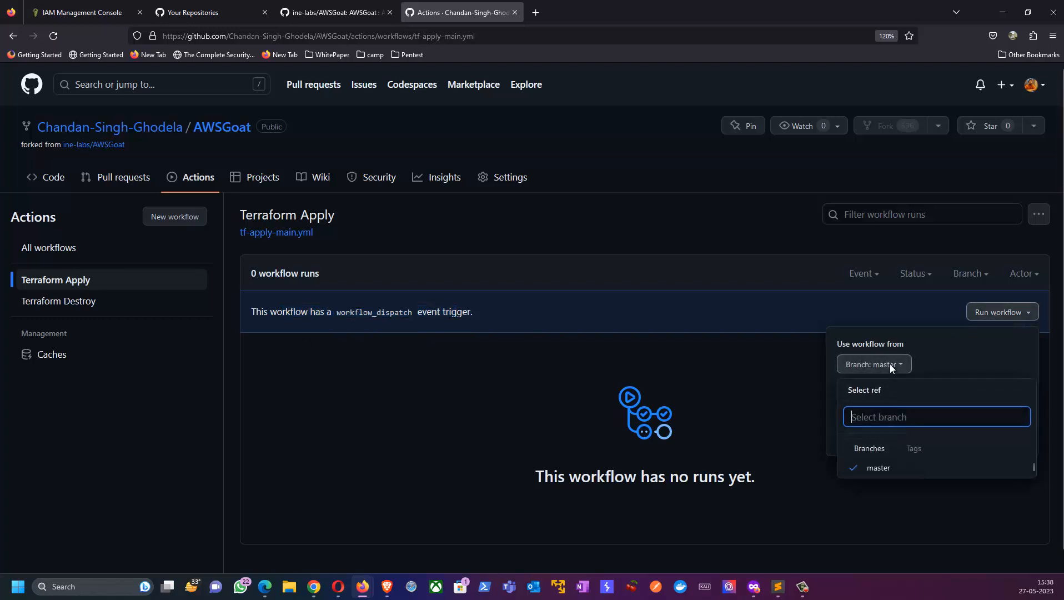
pyautogui.click(984, 375)
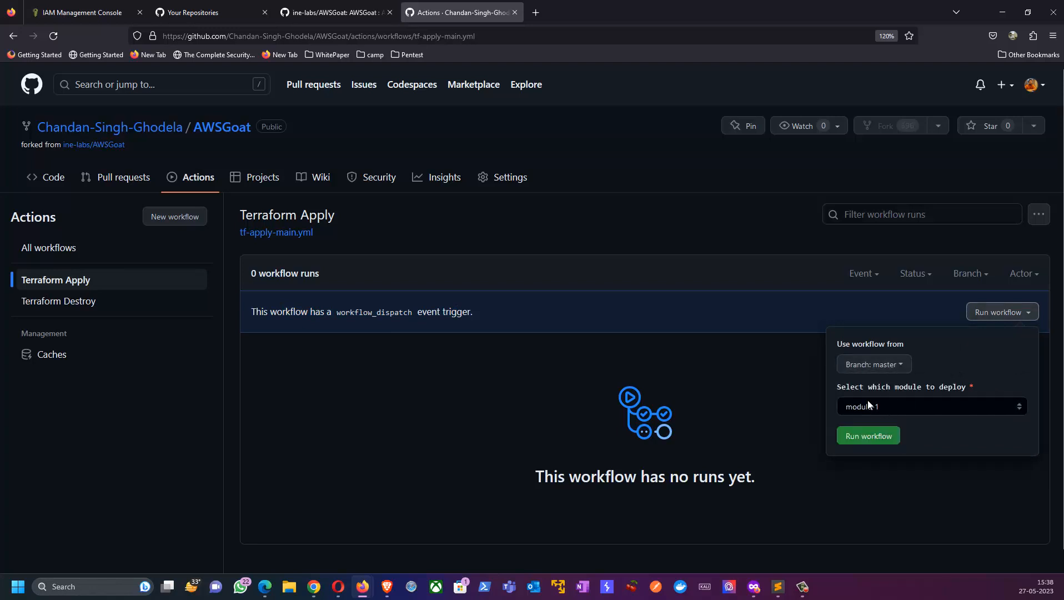
pyautogui.click(907, 409)
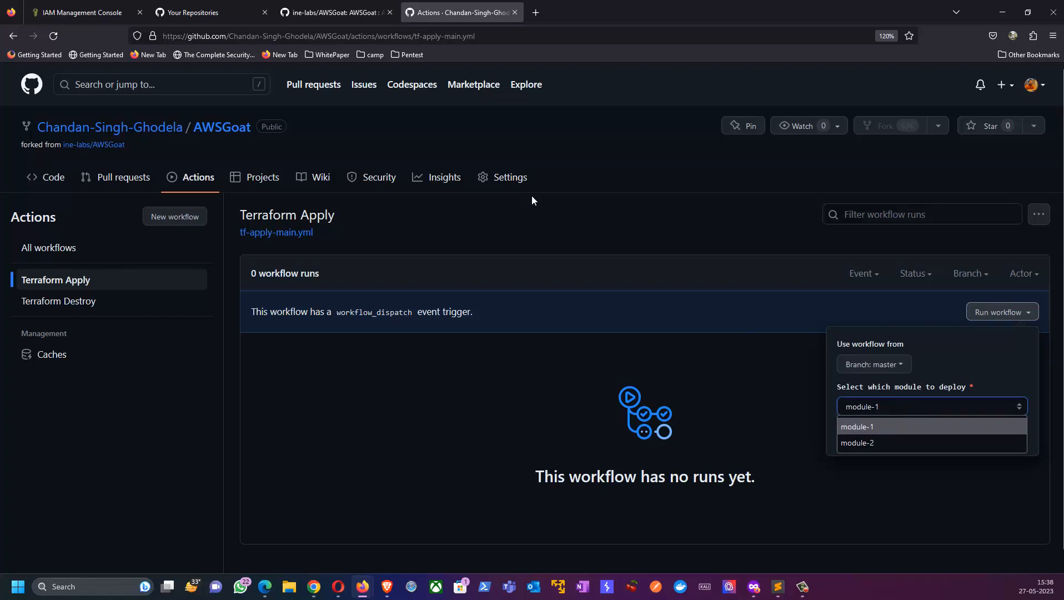
# Step: Return to the ine-labs/AWSGoat README and read the Module 1 description and its escalation path
pyautogui.click(331, 12)
pyautogui.scroll(-7, 356, 381)
pyautogui.scroll(-7, 356, 381)
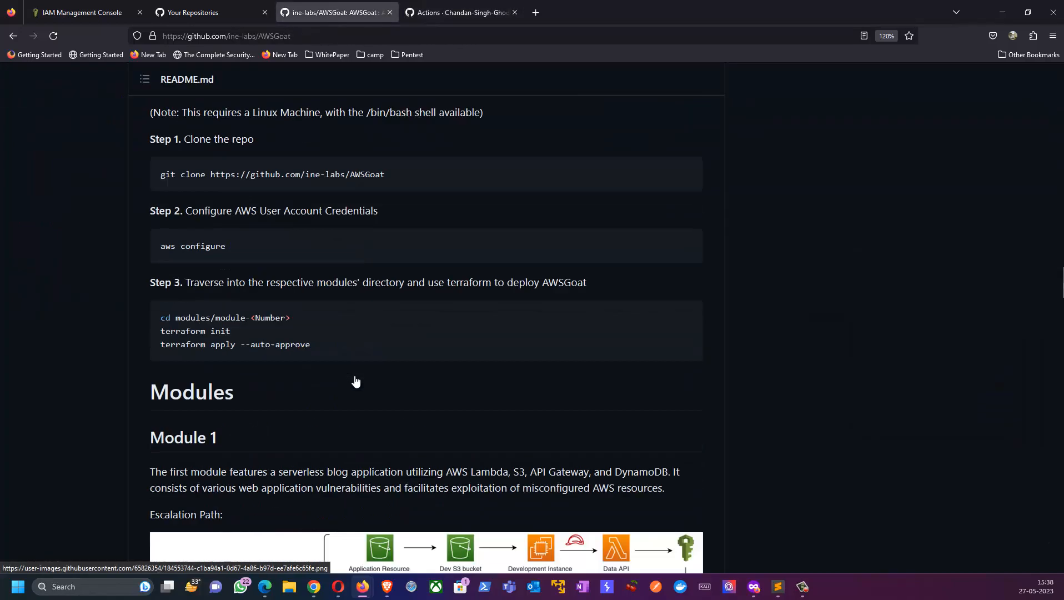
pyautogui.scroll(-4, 356, 381)
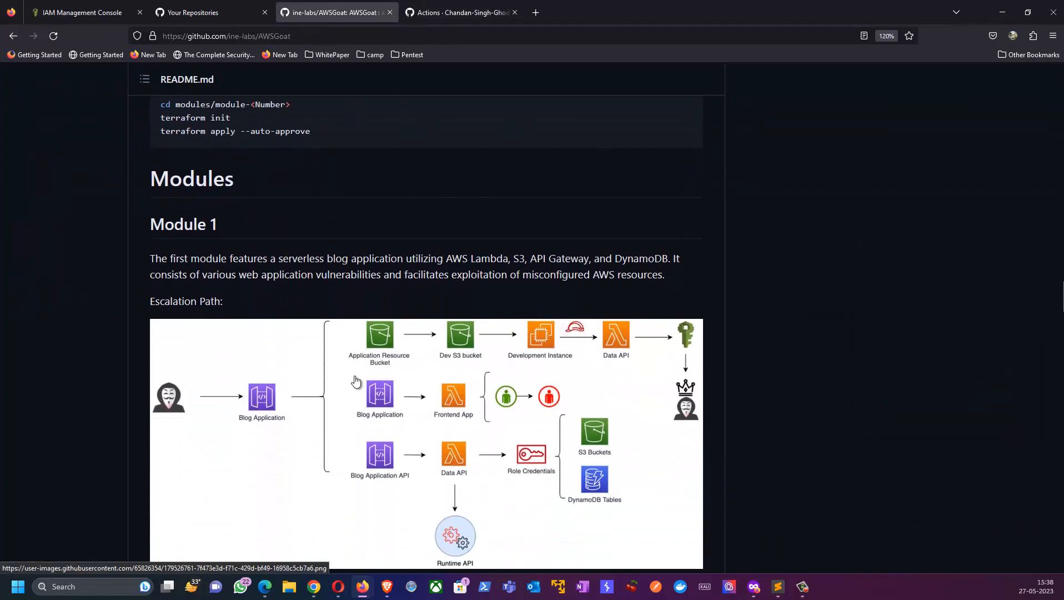
pyautogui.scroll(-2, 356, 381)
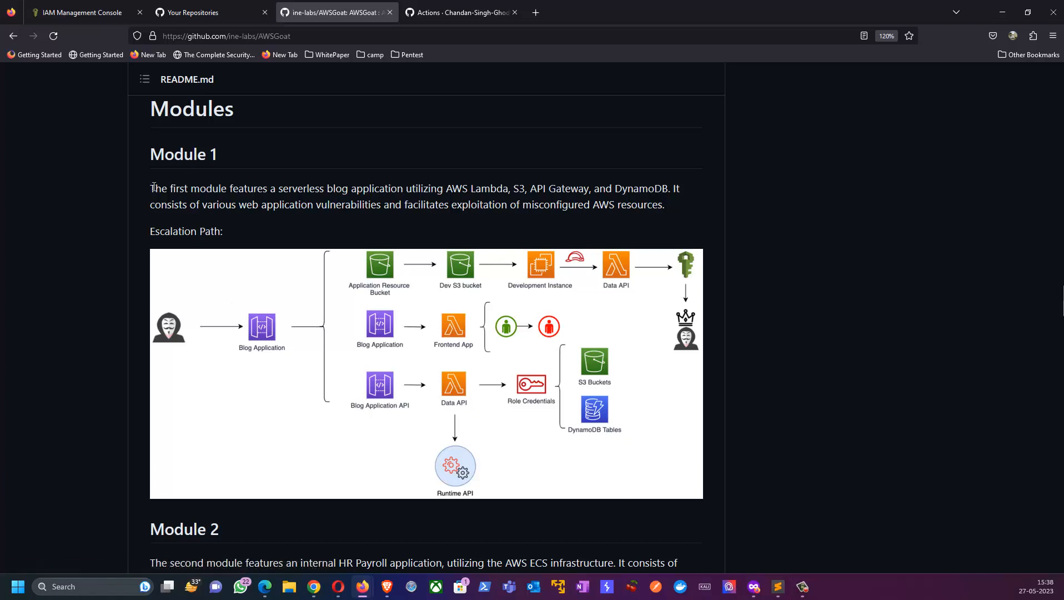
pyautogui.moveTo(152, 187); pyautogui.dragTo(671, 189)
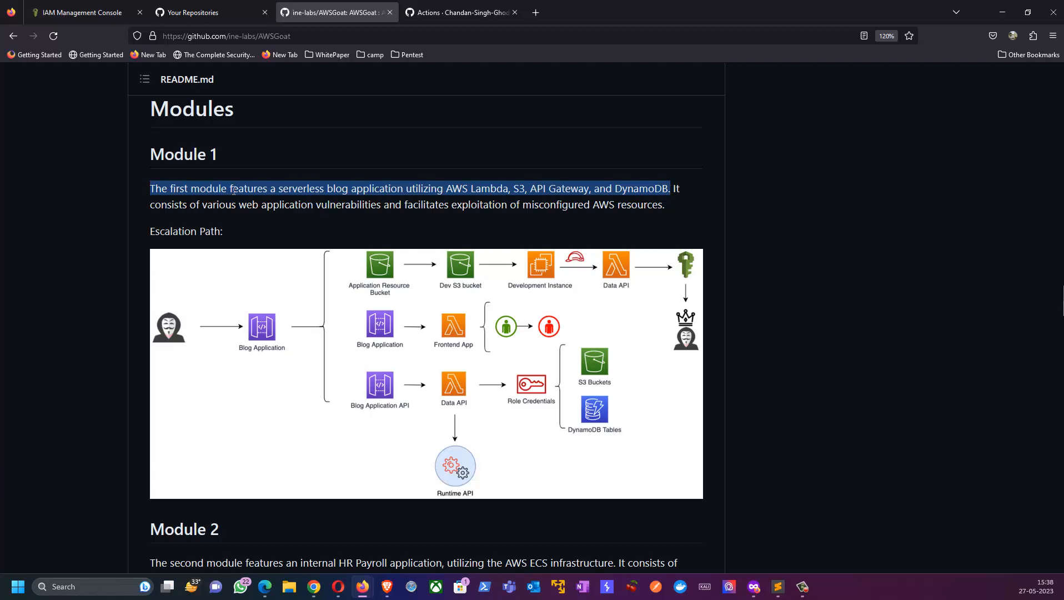
pyautogui.moveTo(183, 206); pyautogui.dragTo(644, 206)
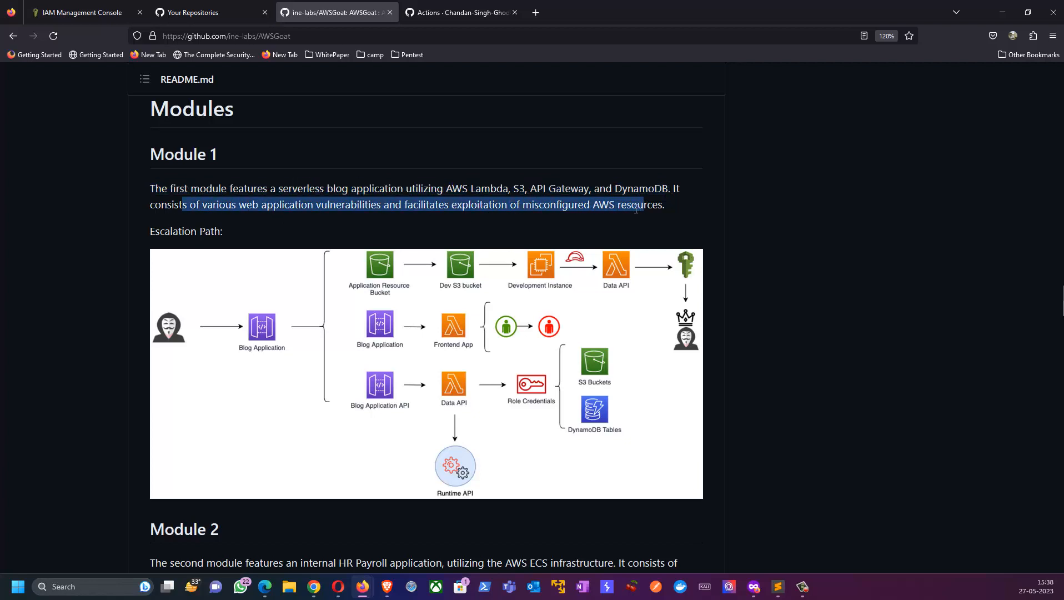
pyautogui.click(143, 188)
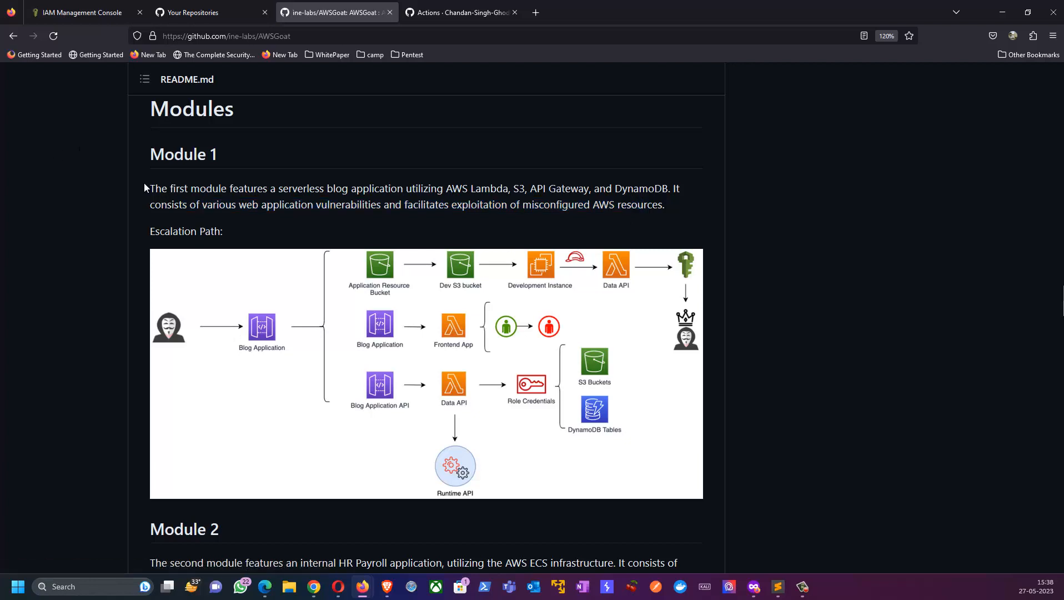
pyautogui.moveTo(155, 188); pyautogui.dragTo(185, 202)
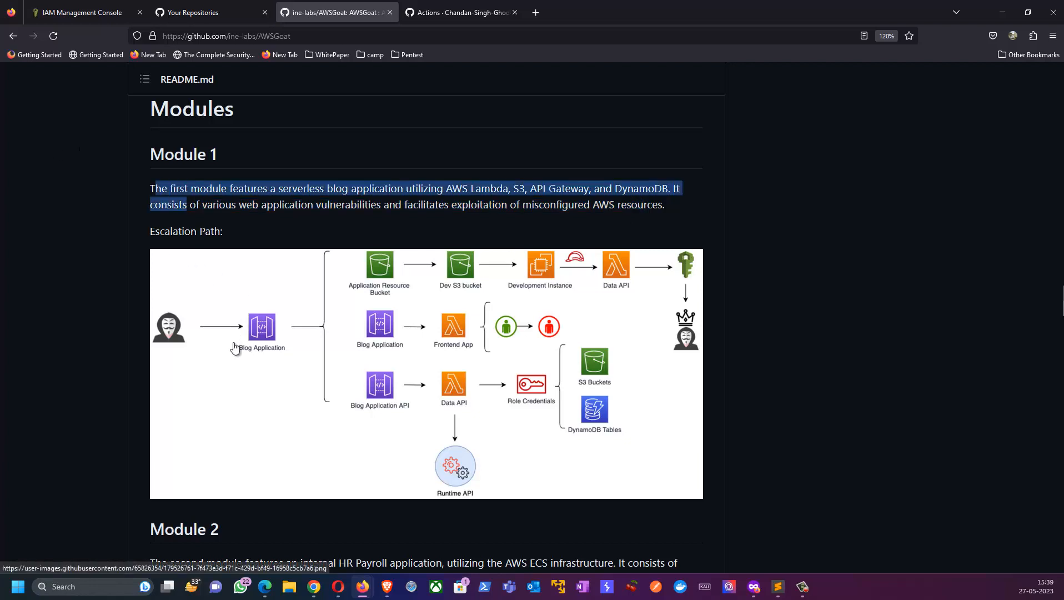
# Step: Read the README's Module 2 description and examine its escalation path diagram
pyautogui.scroll(-3, 233, 348)
pyautogui.scroll(-3, 233, 348)
pyautogui.moveTo(166, 214); pyautogui.dragTo(610, 215)
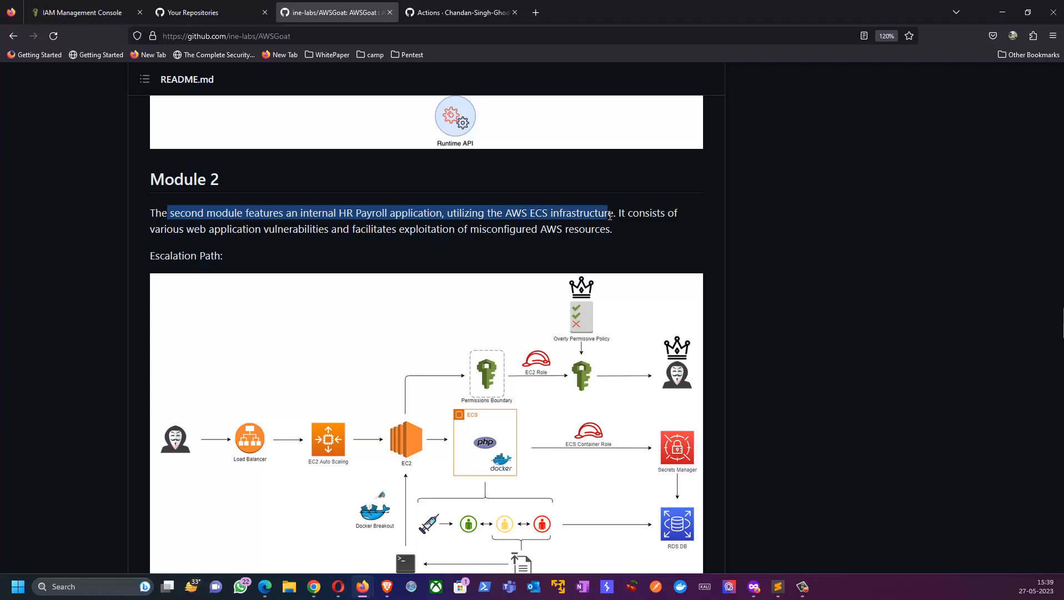
pyautogui.moveTo(199, 232); pyautogui.dragTo(386, 234)
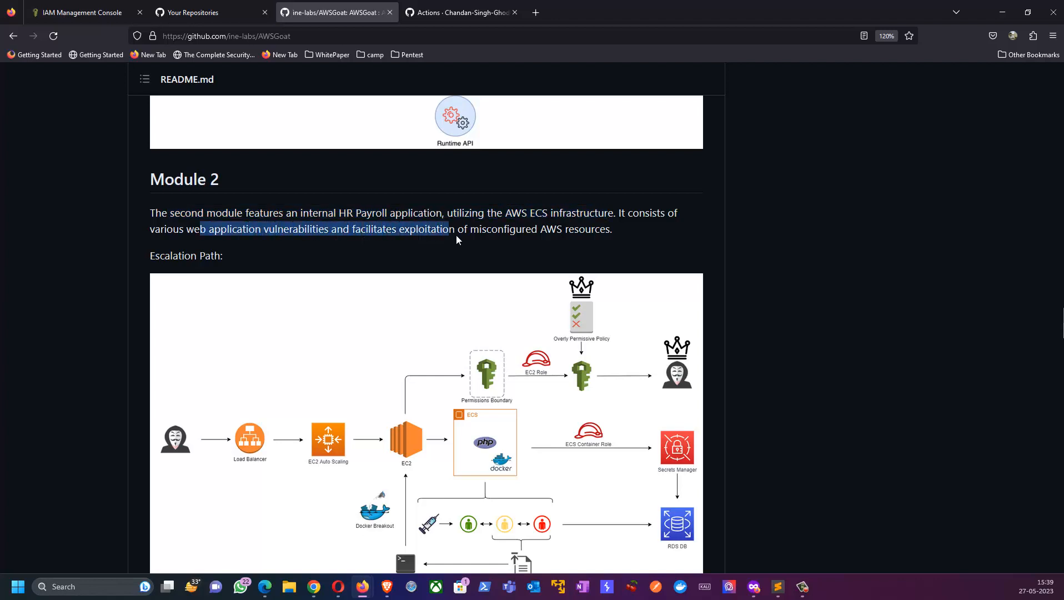
pyautogui.moveTo(513, 234); pyautogui.dragTo(606, 234)
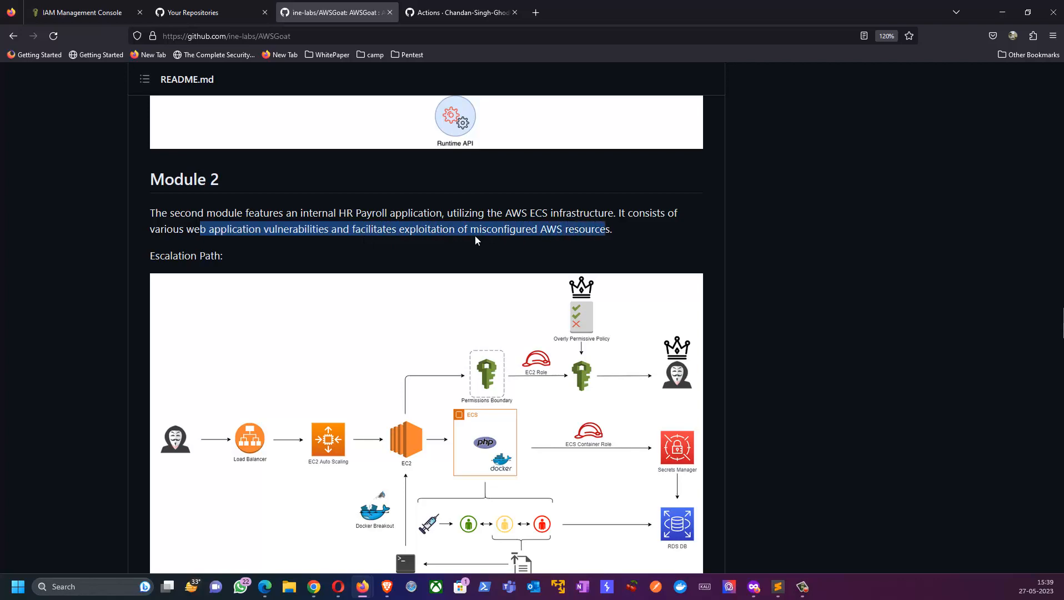
pyautogui.scroll(-3, 351, 260)
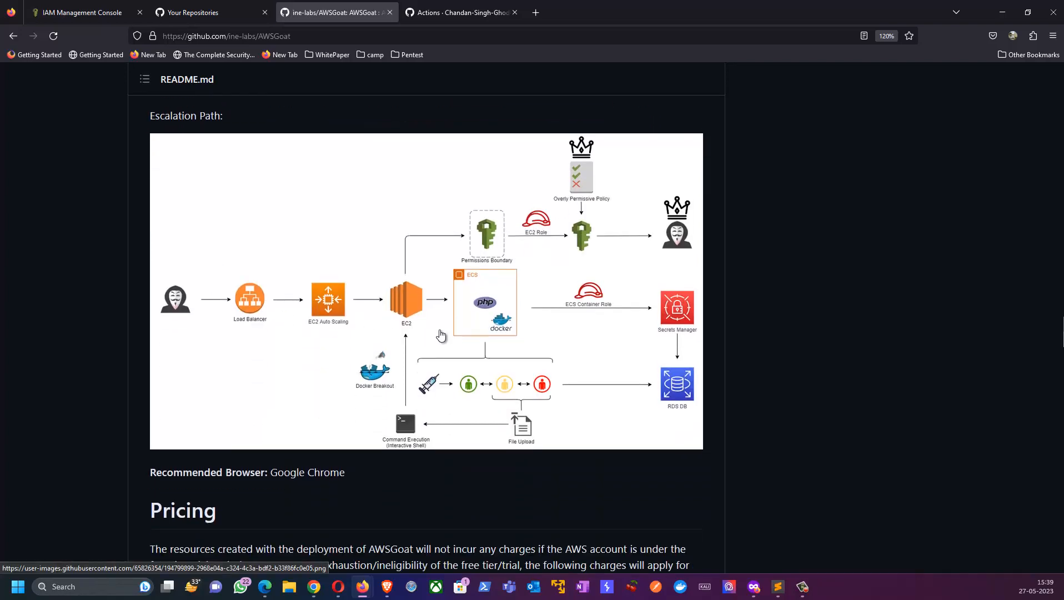
# Step: Read the README's Pricing section for the free tier conditions and the hourly charges of both modules
pyautogui.scroll(-5, 444, 332)
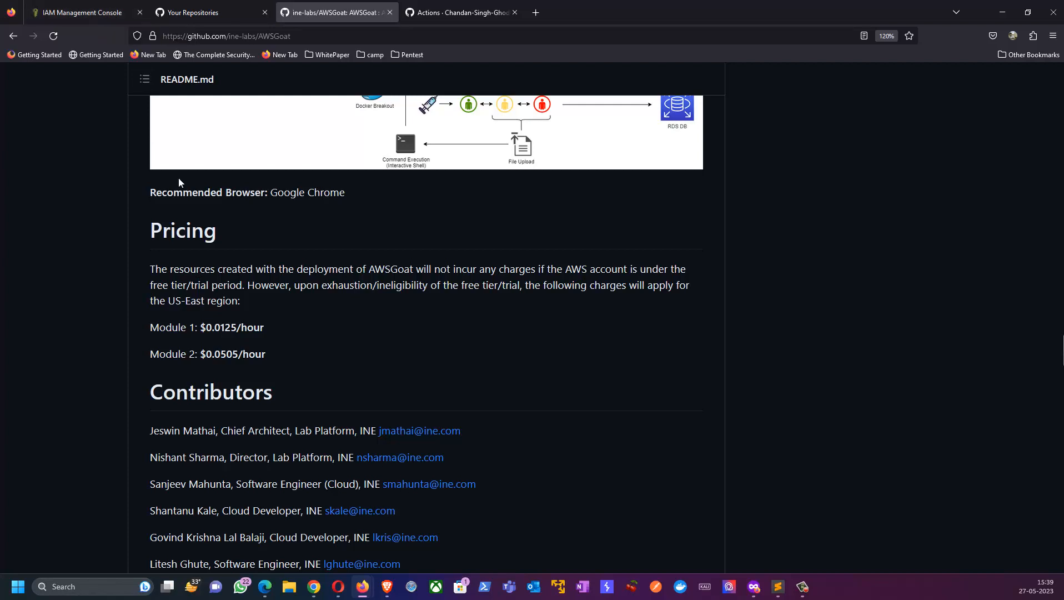
pyautogui.moveTo(276, 283); pyautogui.dragTo(405, 285)
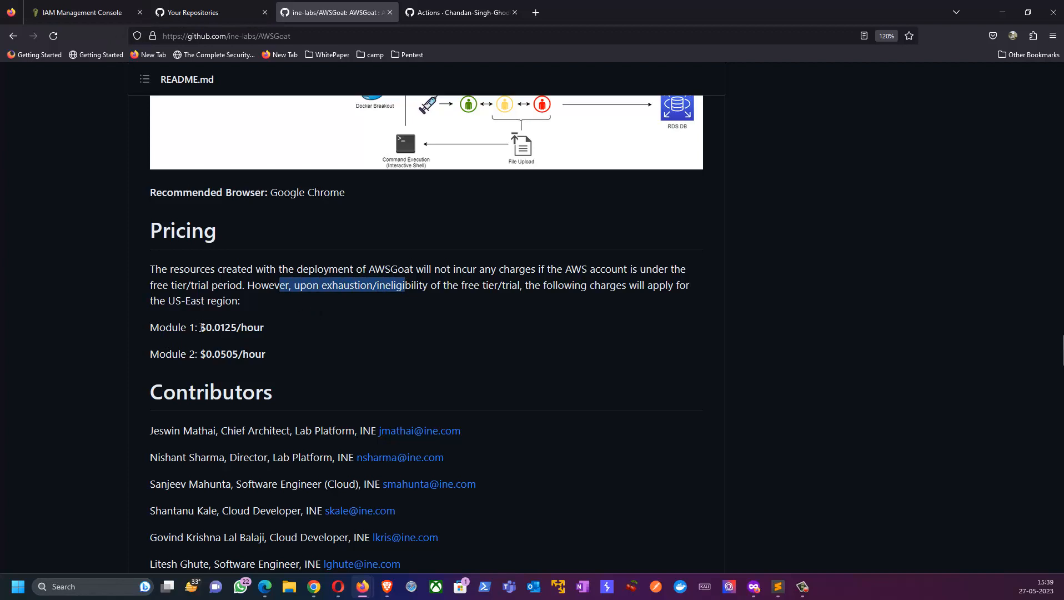
pyautogui.moveTo(200, 327); pyautogui.dragTo(243, 331)
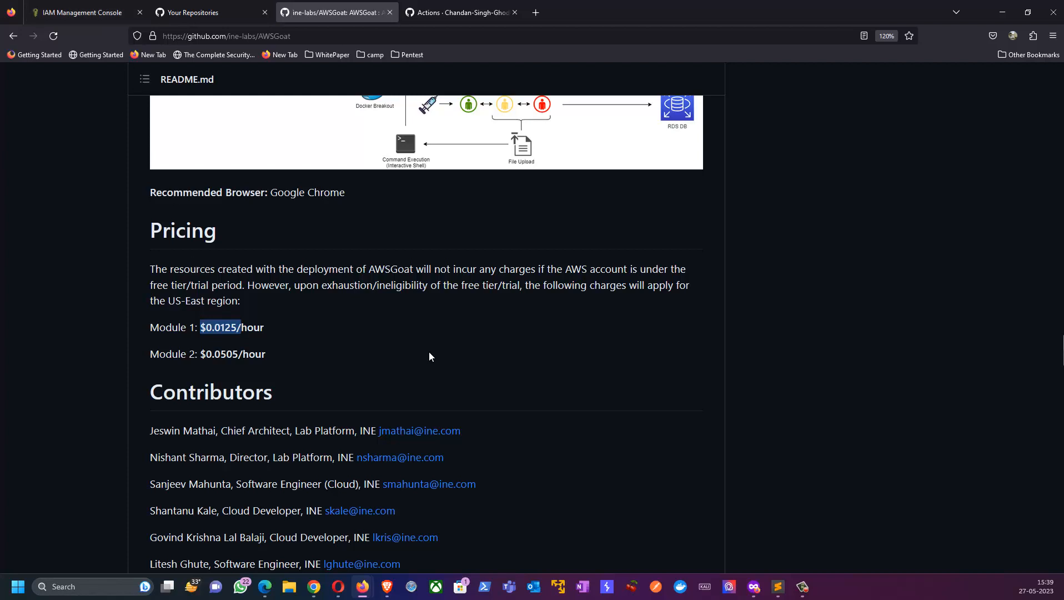
pyautogui.click(283, 334)
pyautogui.moveTo(326, 284); pyautogui.dragTo(374, 284)
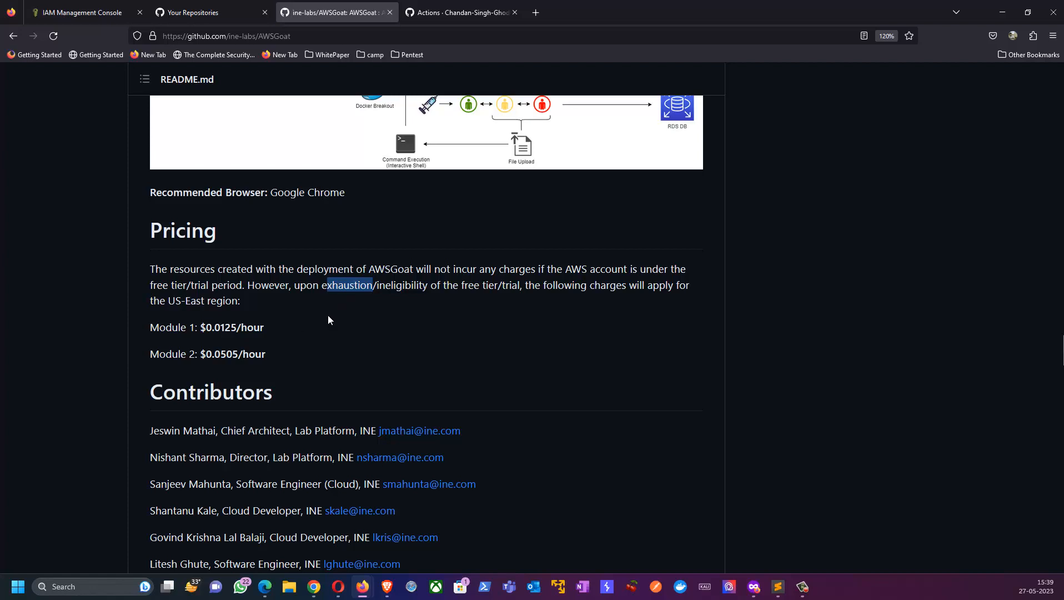
pyautogui.click(283, 331)
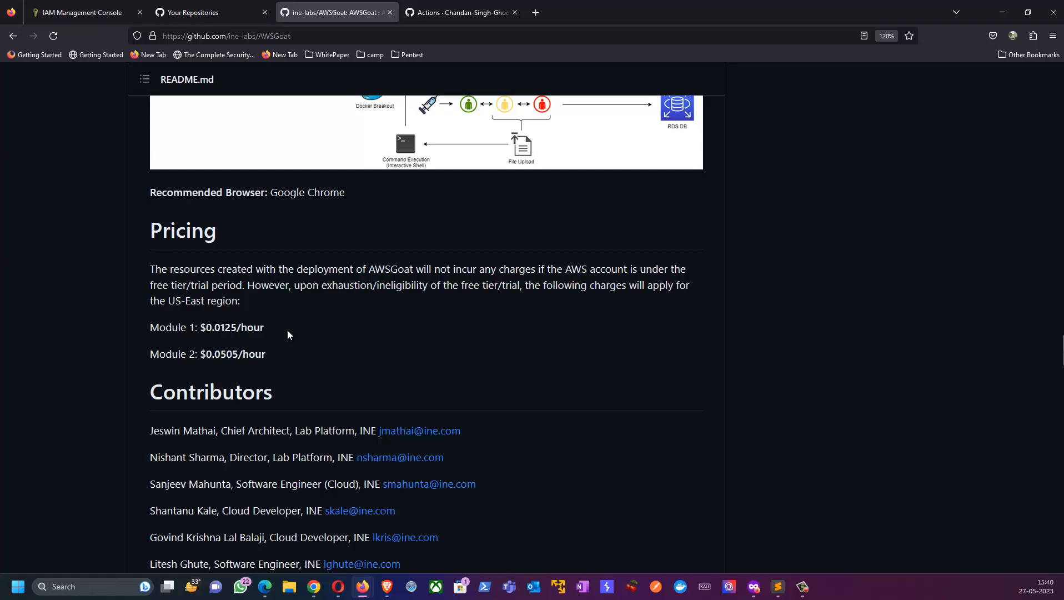
pyautogui.moveTo(300, 284); pyautogui.dragTo(402, 290)
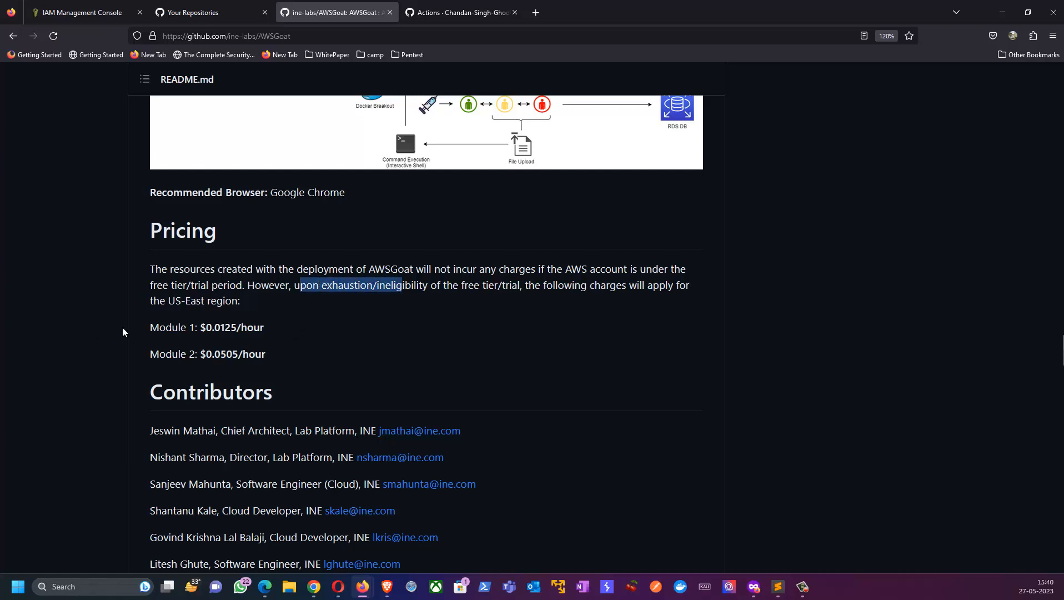
pyautogui.moveTo(192, 327); pyautogui.dragTo(253, 327)
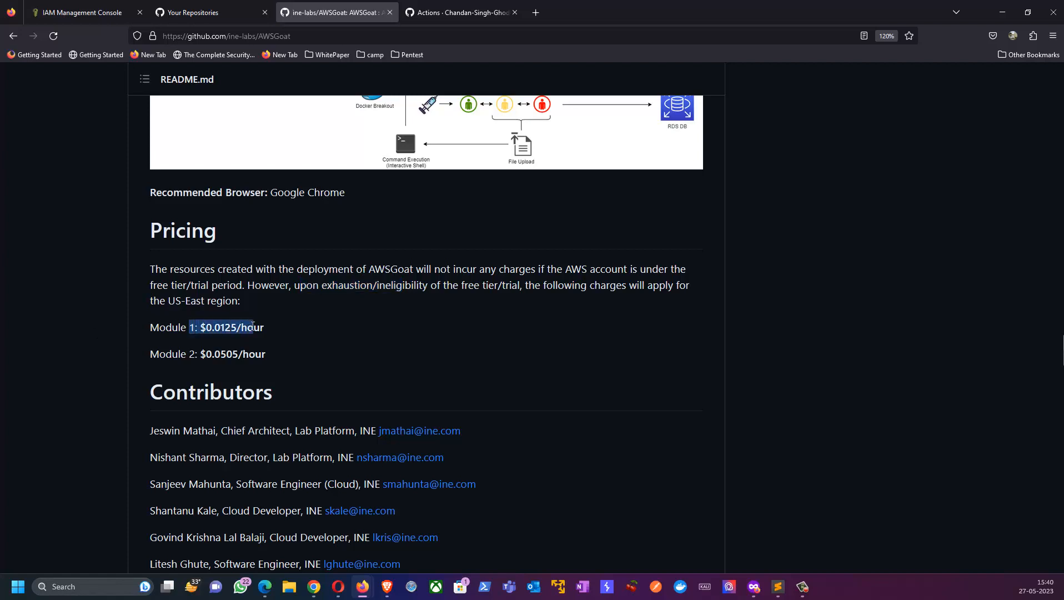
pyautogui.moveTo(180, 355); pyautogui.dragTo(254, 359)
pyautogui.click(295, 358)
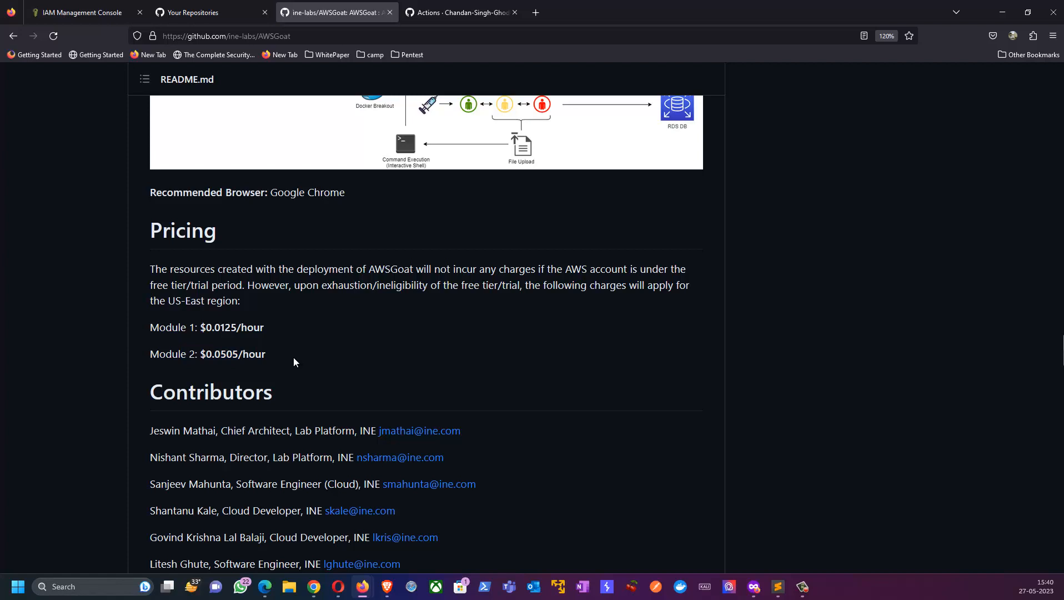
# Step: Run the Terraform Apply workflow in the fork from the master branch with module-1 and check its workflow runs list
pyautogui.click(457, 12)
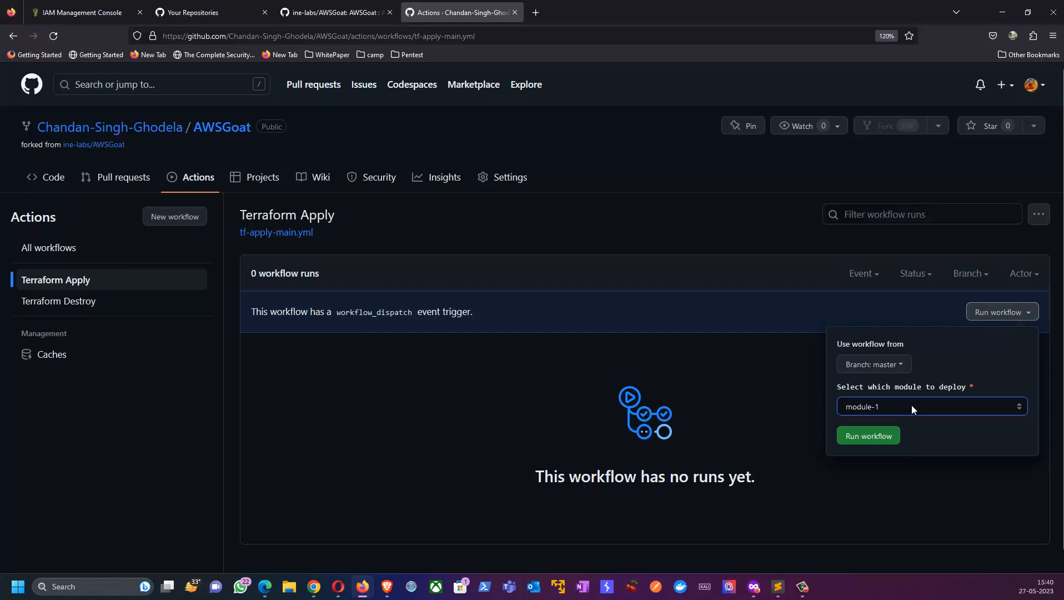
pyautogui.click(868, 436)
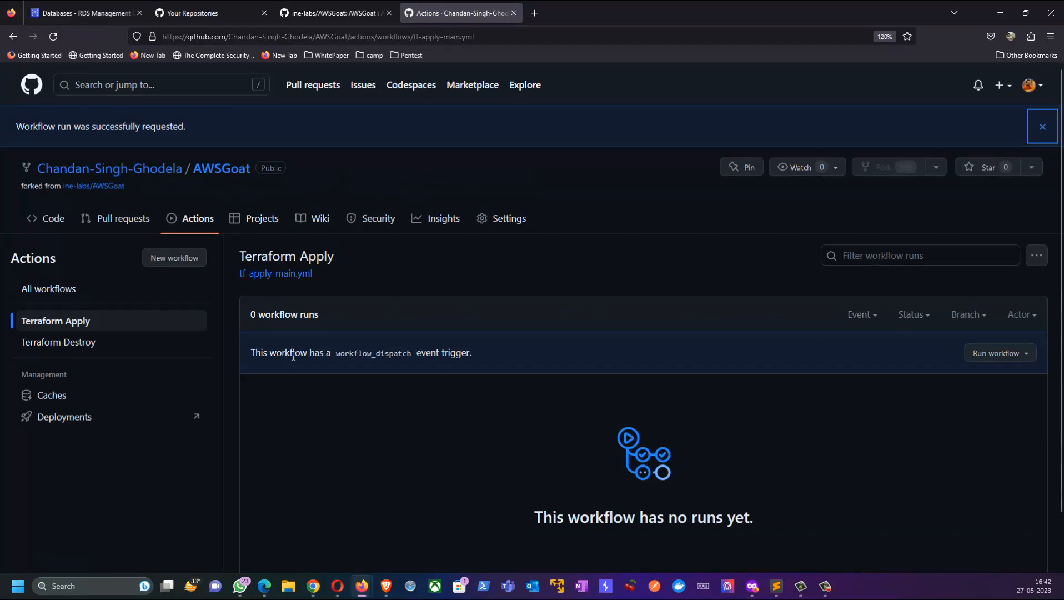
pyautogui.moveTo(295, 357); pyautogui.dragTo(451, 358)
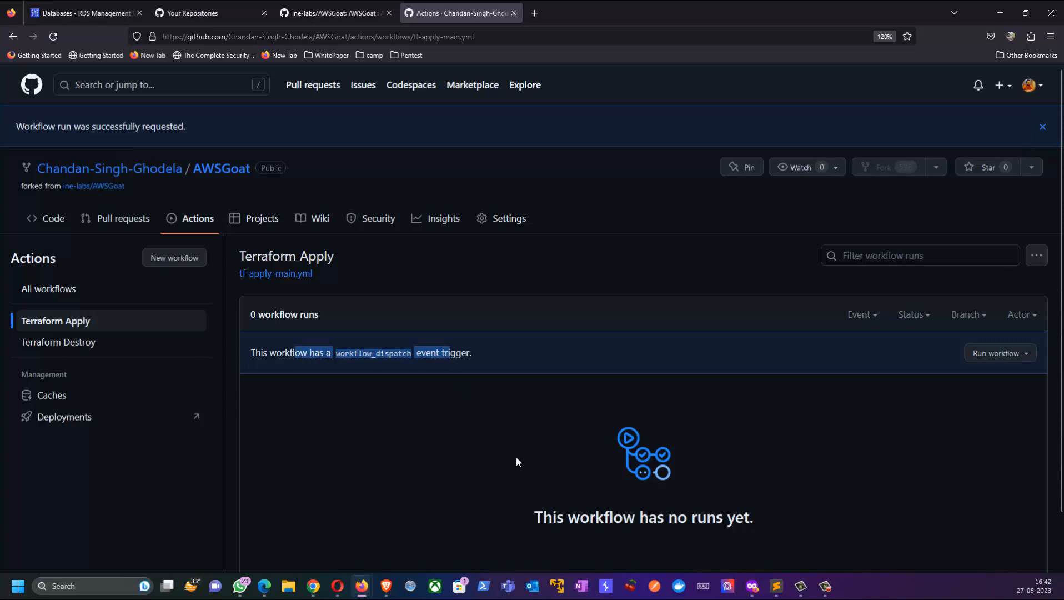
pyautogui.scroll(-1, 508, 463)
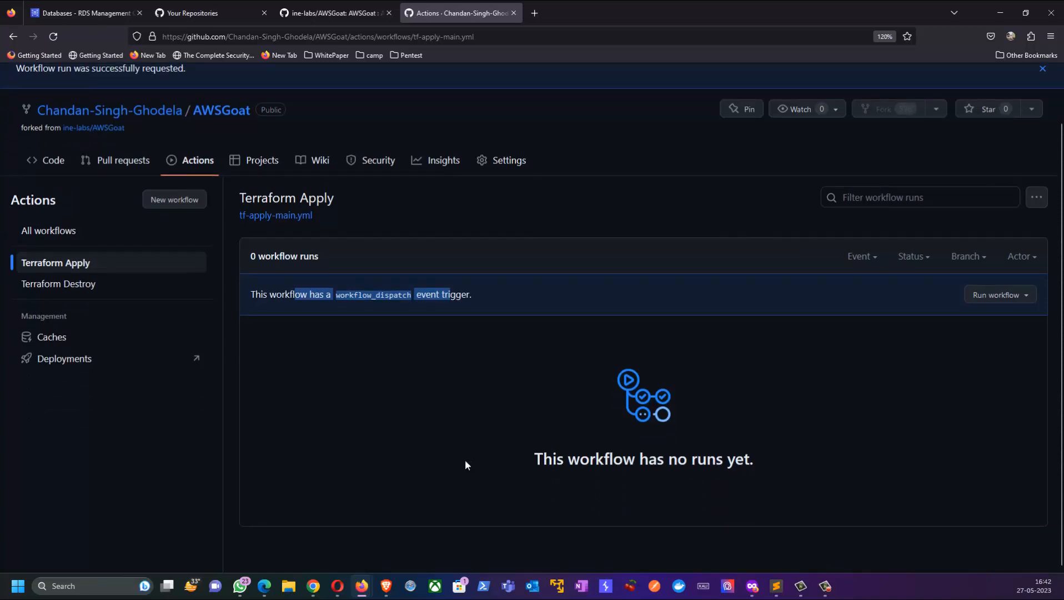
# Step: Open the deployed AWSGoat application from the Application URL output of the Terraform job and look over its homepage blog posts
pyautogui.click(501, 424)
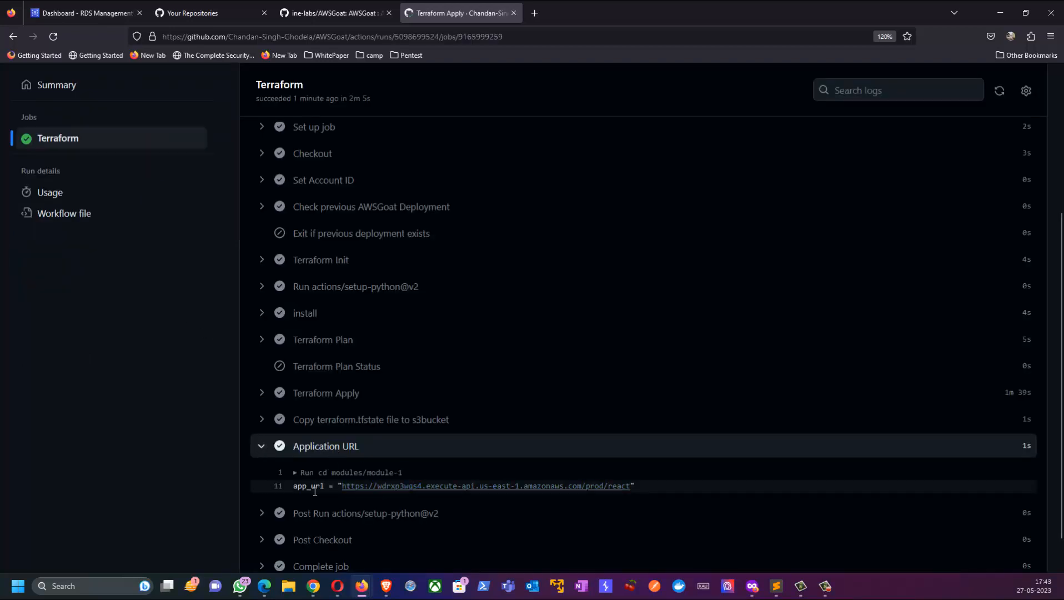
pyautogui.click(514, 486)
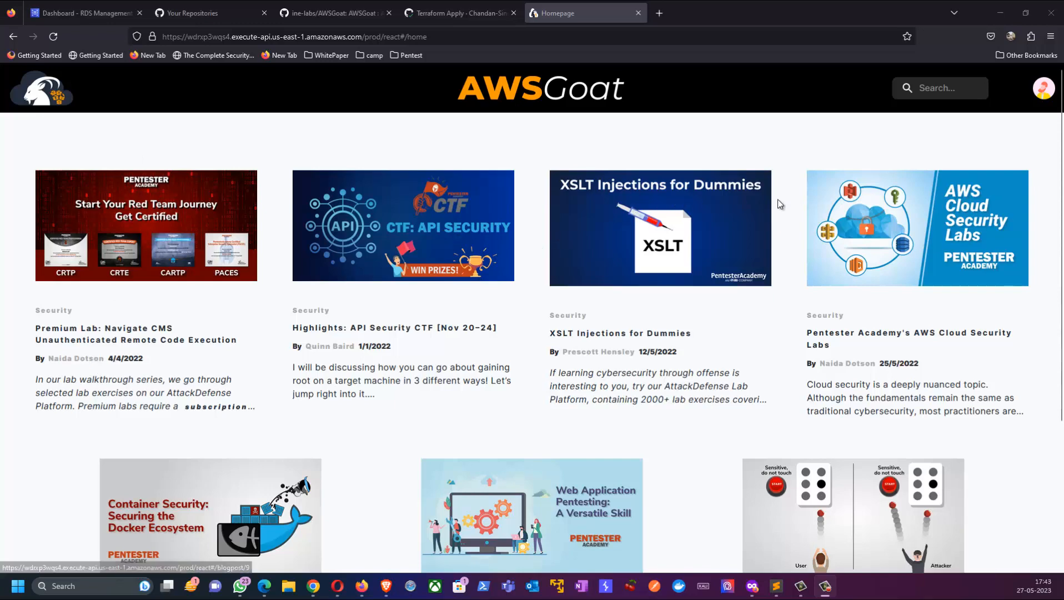
pyautogui.scroll(-3, 992, 261)
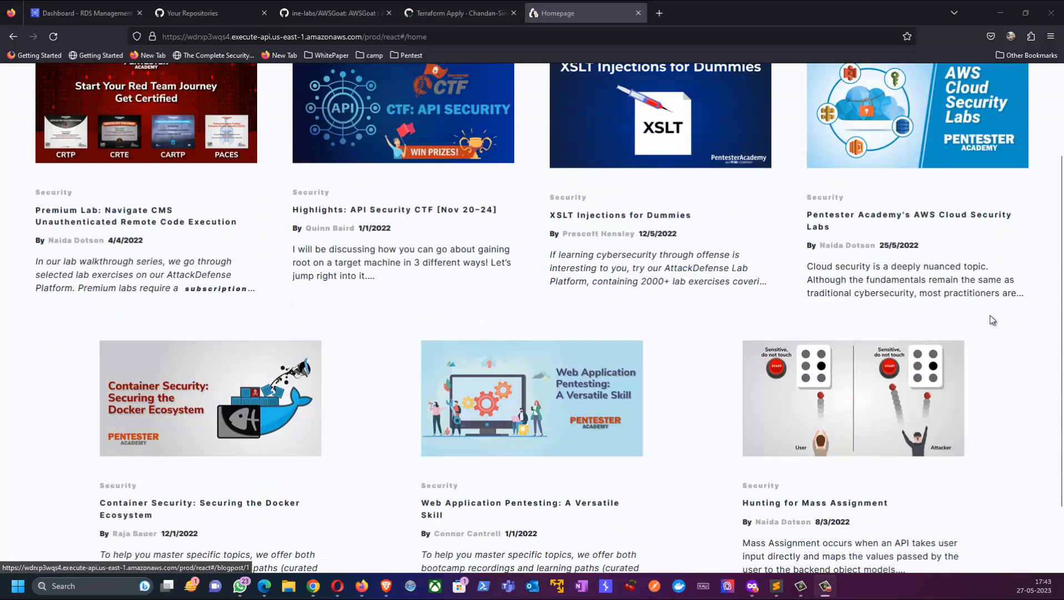
pyautogui.scroll(3, 358, 140)
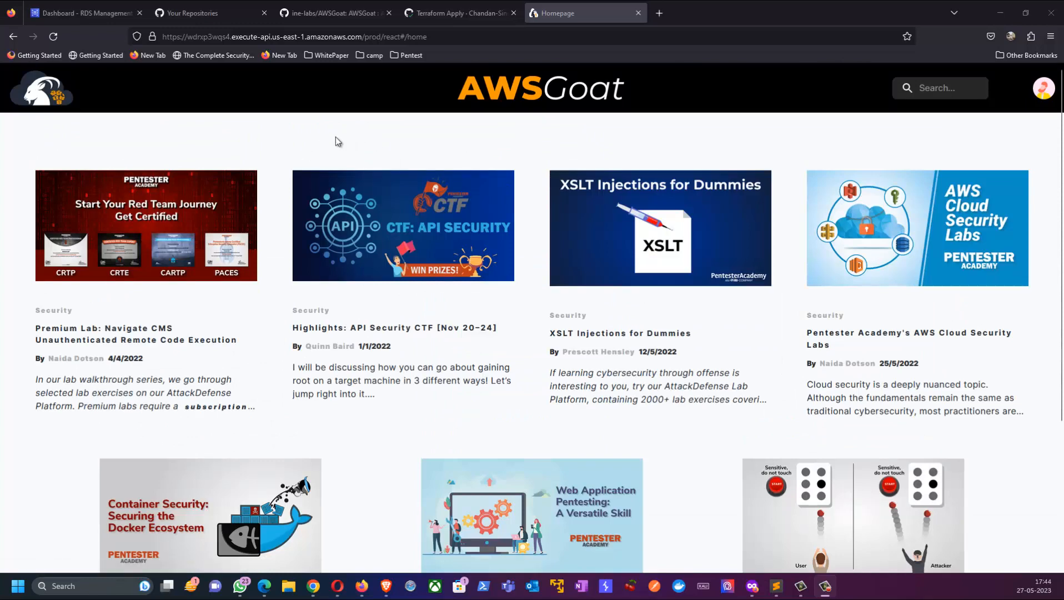
# Step: Review the Vulnerabilities list in the ine-labs/AWSGoat README, from XSS to ECS Container Breakout, and return to the deployed AWSGoat homepage
pyautogui.click(302, 15)
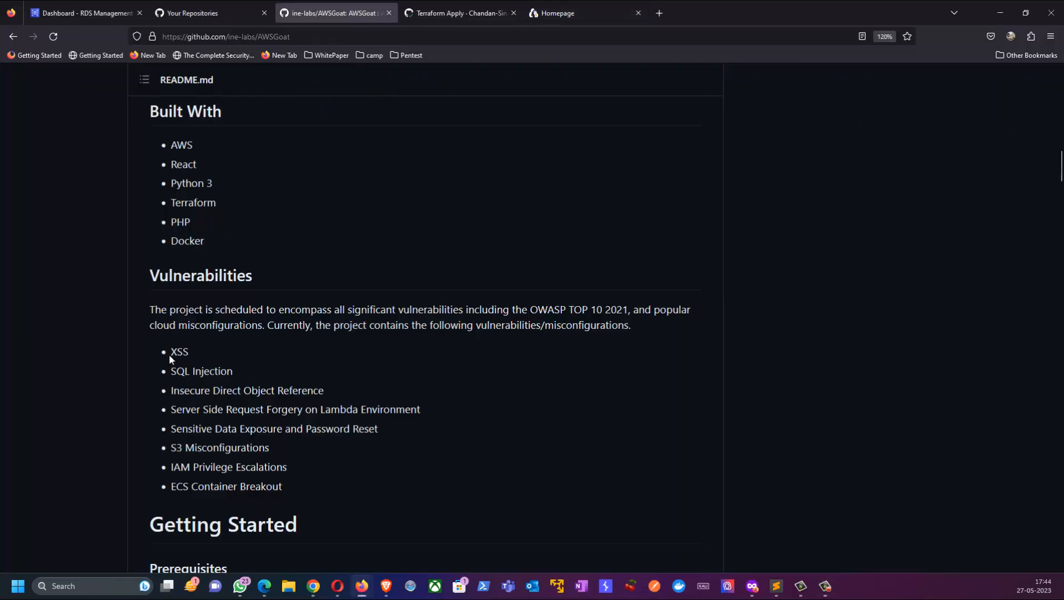
pyautogui.moveTo(178, 351); pyautogui.dragTo(286, 483)
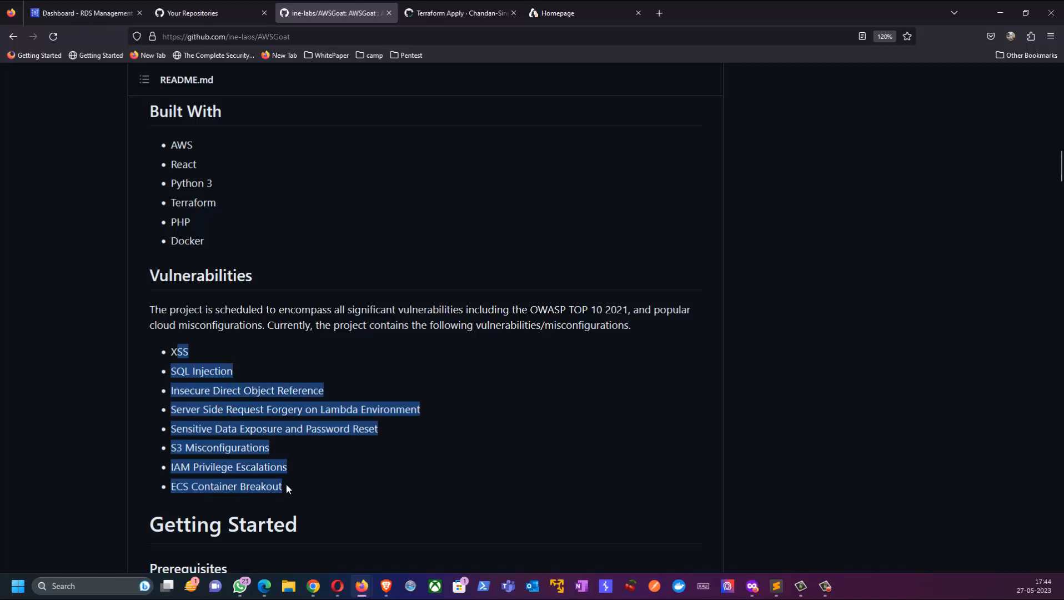
pyautogui.click(316, 489)
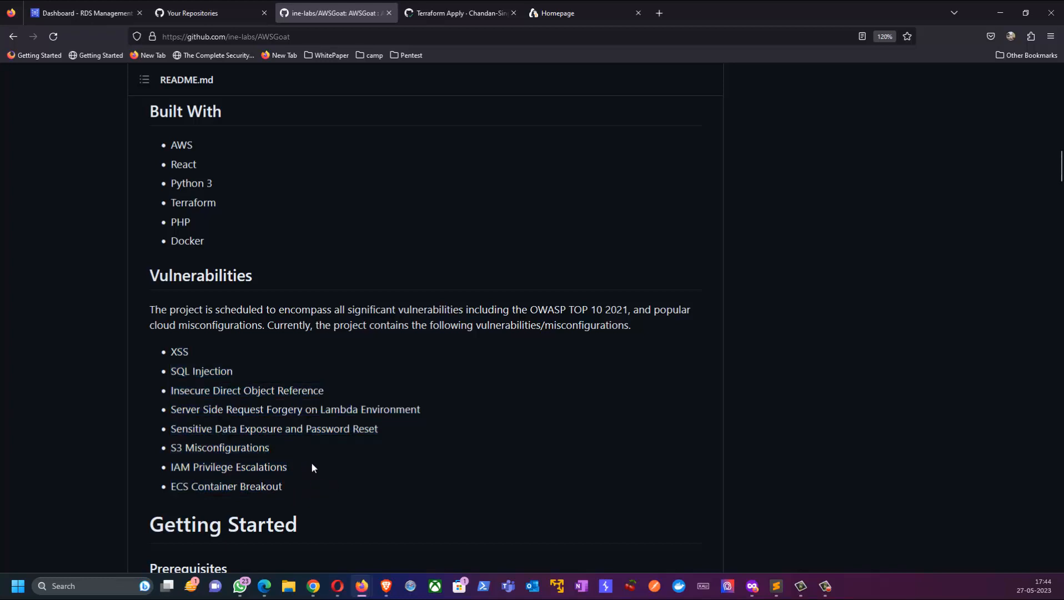
pyautogui.scroll(3, 311, 467)
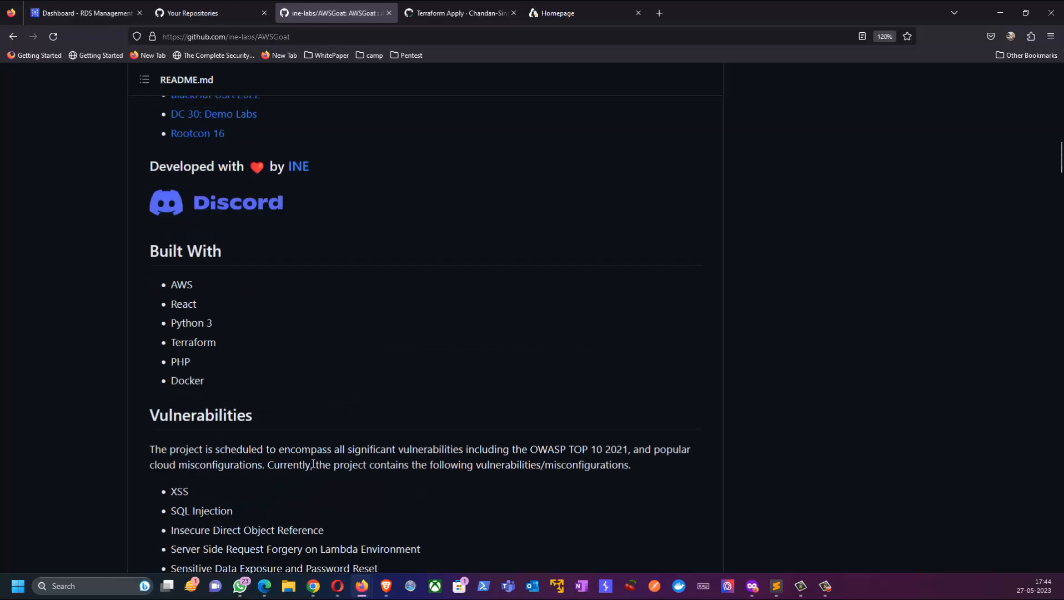
pyautogui.click(558, 13)
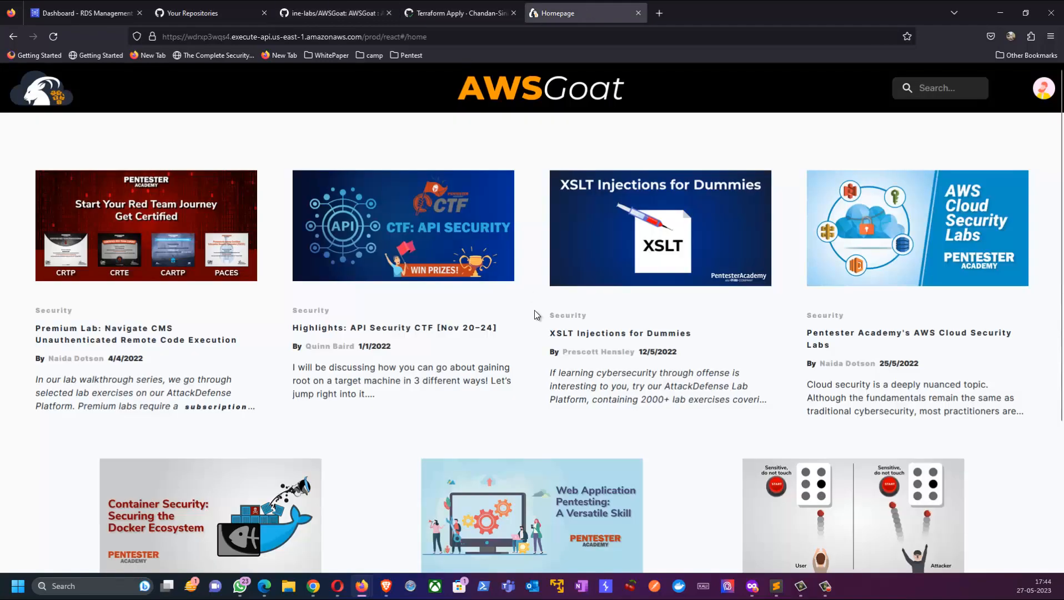